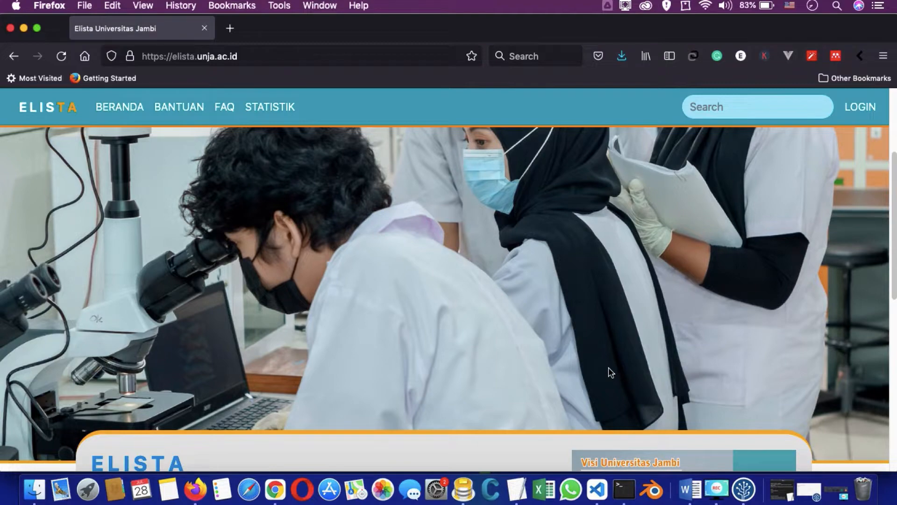
- Read the outline for creating seminar/sidang offers in the Word document, and return to the browser
{"action": "left_click", "coordinate": [690, 489]}
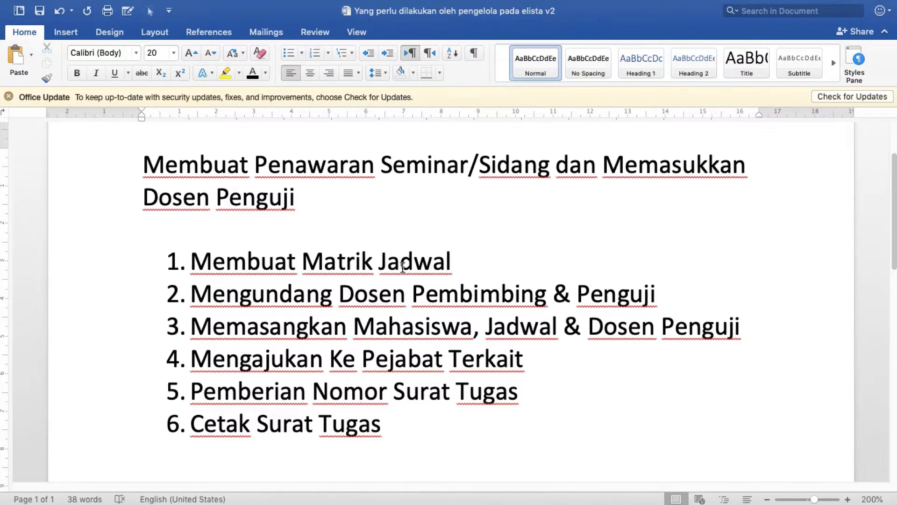
{"action": "key", "text": "ctrl+Left"}
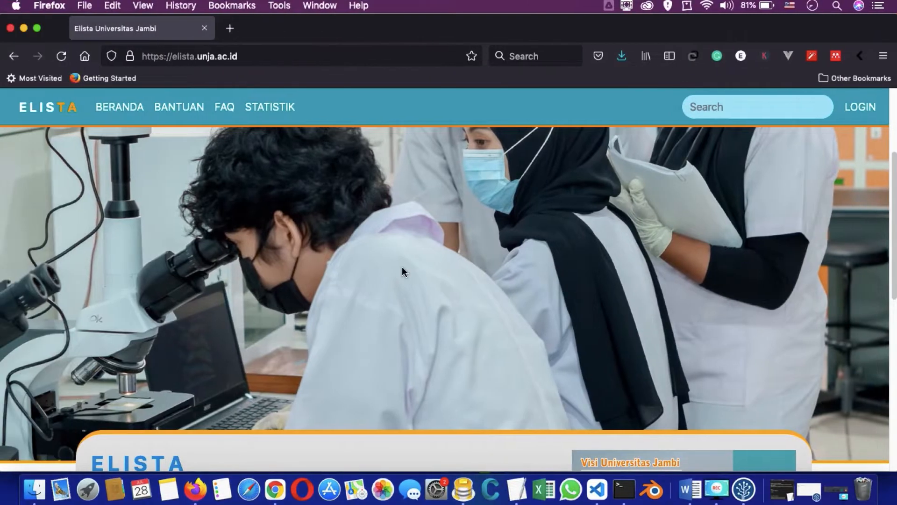
- Log in to ELISTA by filling in the saved account username and password
{"action": "left_click", "coordinate": [861, 110]}
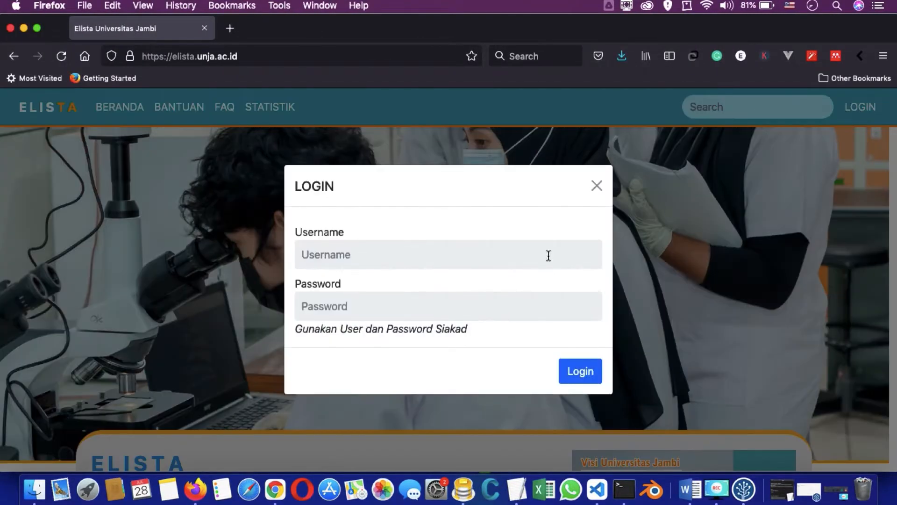
{"action": "left_click", "coordinate": [398, 258]}
{"action": "left_click", "coordinate": [346, 27]}
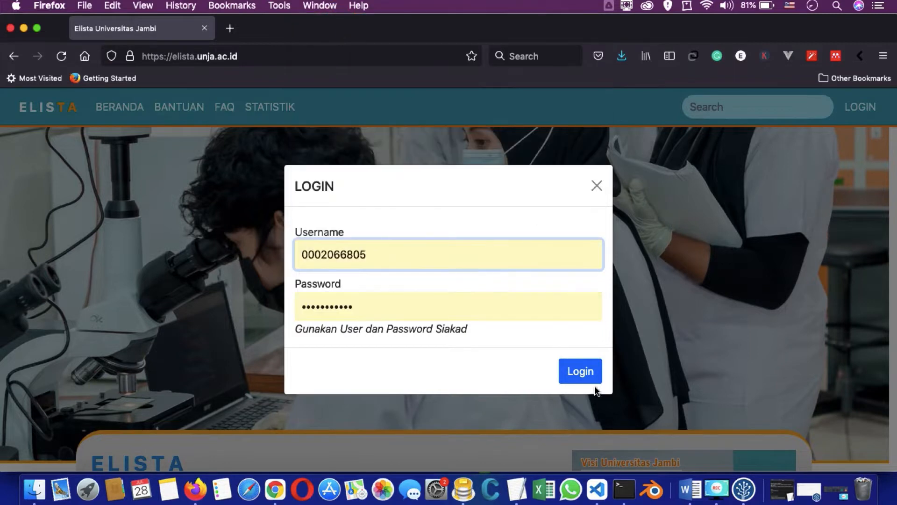
{"action": "left_click", "coordinate": [579, 373]}
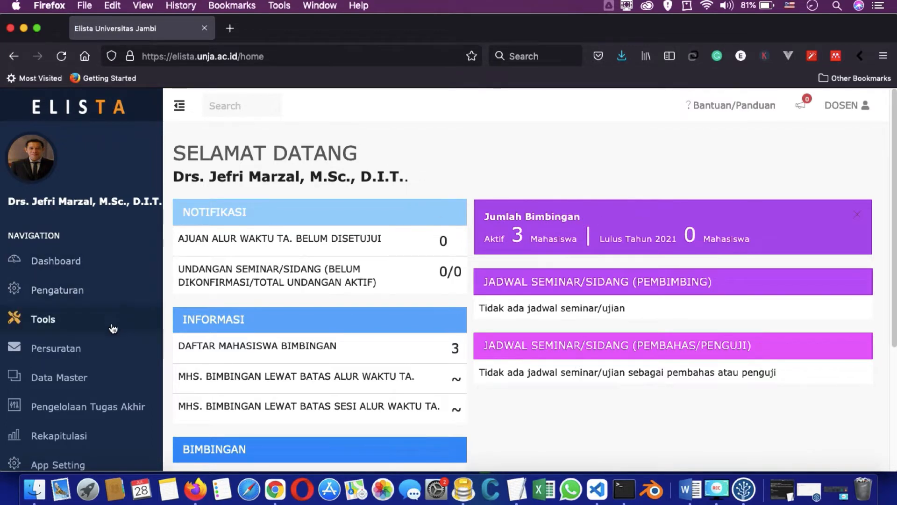
- Open Penawaran Jadwal Seminar/Ujian under Pengelolaan Tugas Akhir and start a new schedule offer
{"action": "left_click", "coordinate": [120, 412]}
{"action": "scroll", "coordinate": [121, 411], "scroll_direction": "down", "scroll_amount": 3}
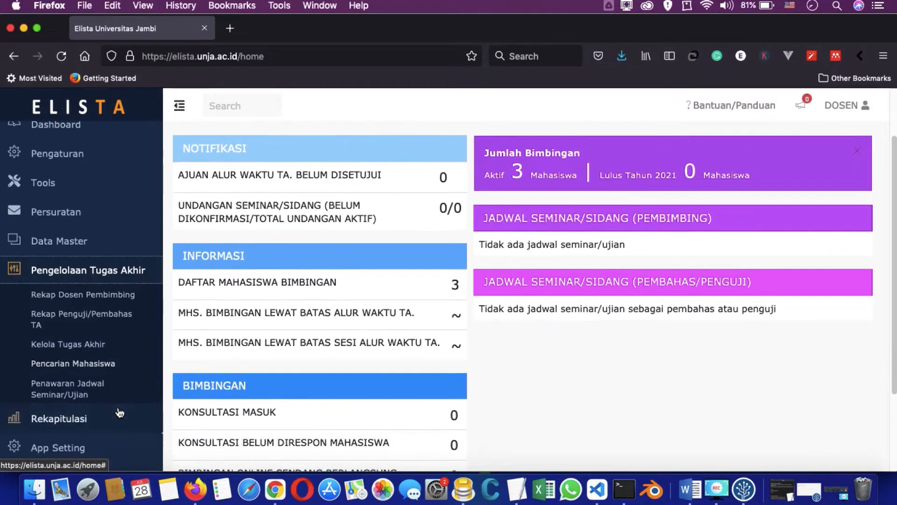
{"action": "left_click", "coordinate": [61, 390]}
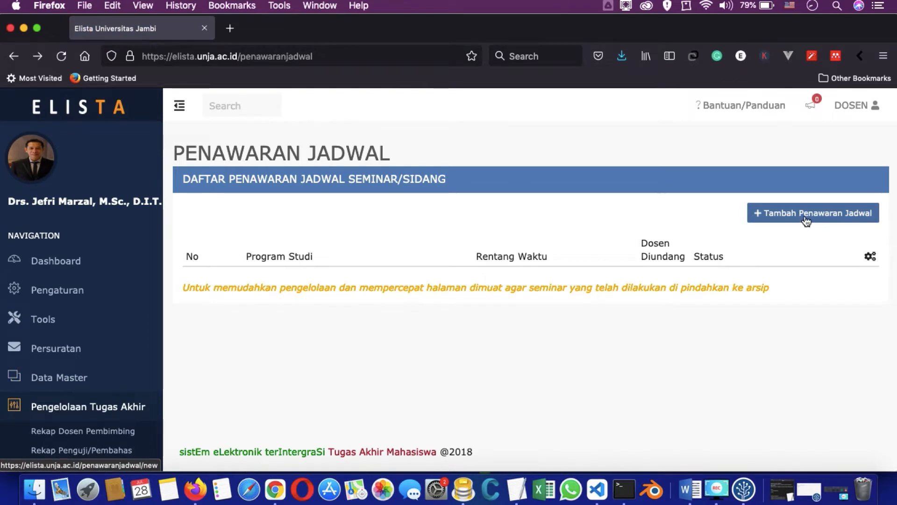
{"action": "left_click", "coordinate": [806, 216]}
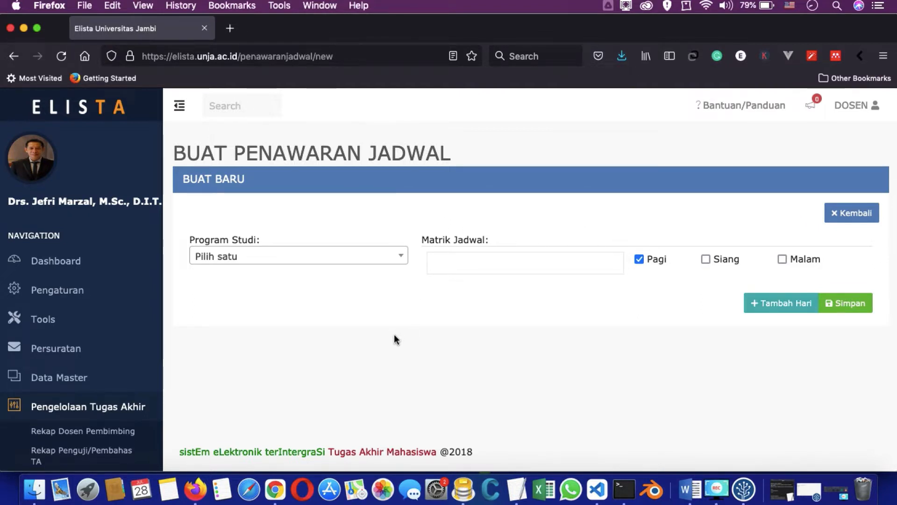
- Set the study program to S1 - Pendidikan Matematika and the first day to 2021-08-02 with the Pagi and Siang sessions
{"action": "left_click", "coordinate": [374, 257]}
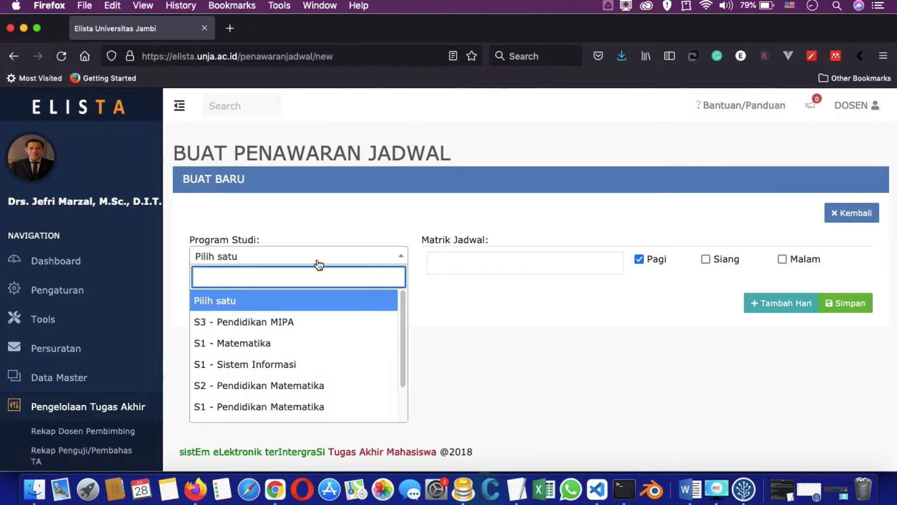
{"action": "left_click", "coordinate": [303, 413]}
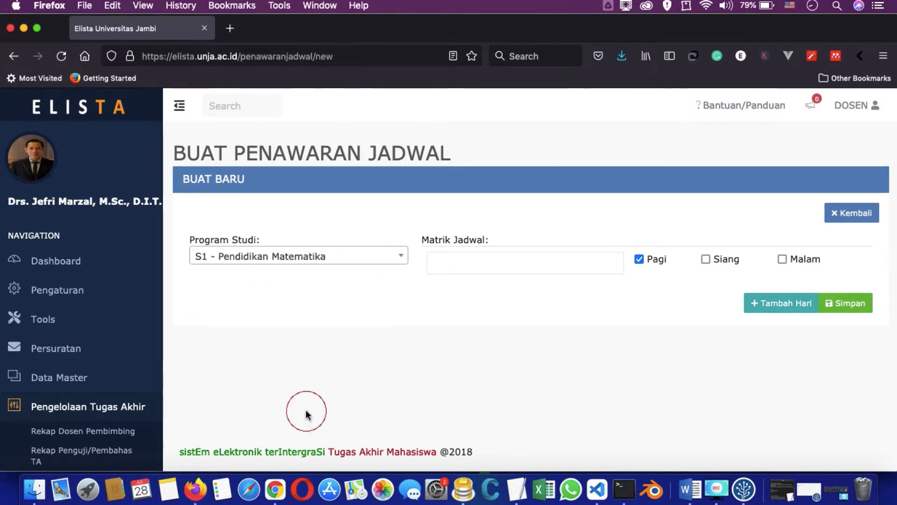
{"action": "left_click", "coordinate": [562, 271]}
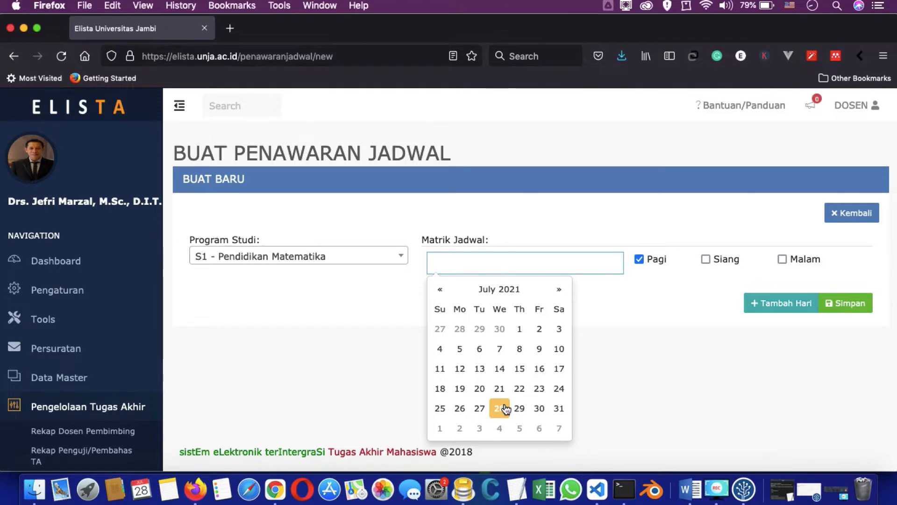
{"action": "left_click", "coordinate": [460, 434]}
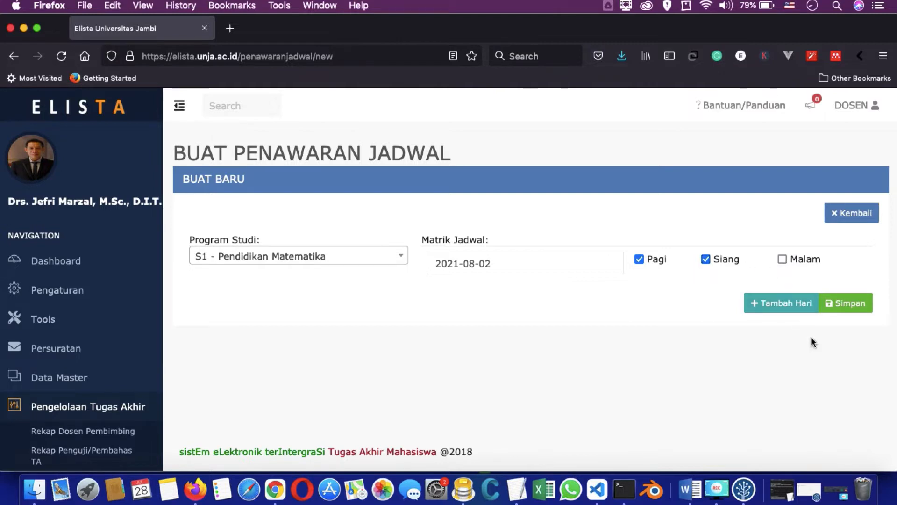
- Add three more days to the schedule matrix, dated 2021-08-03, 2021-08-04 and 2021-08-05
{"action": "left_click", "coordinate": [786, 309]}
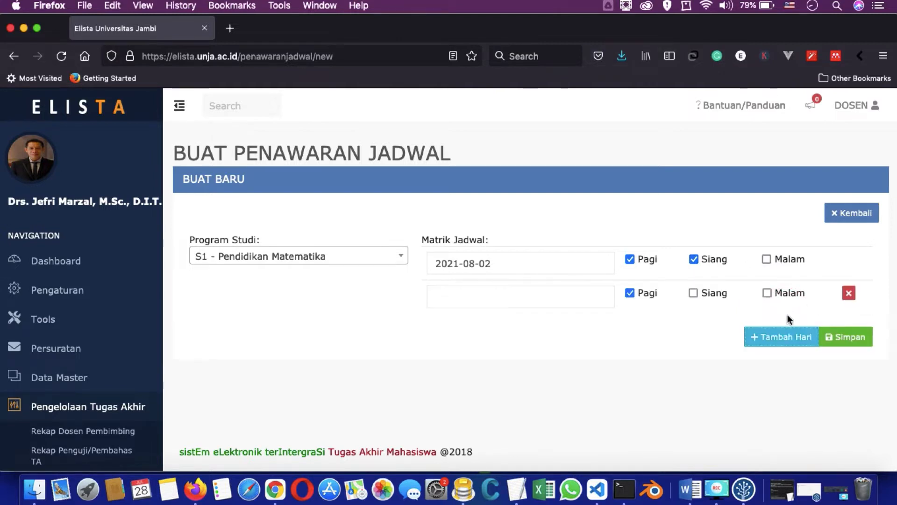
{"action": "left_click", "coordinate": [787, 347]}
{"action": "left_click", "coordinate": [781, 370]}
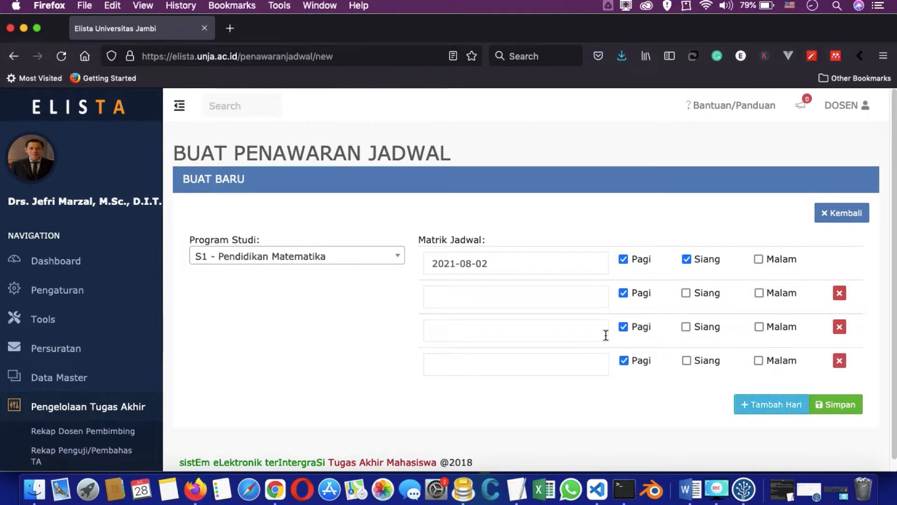
{"action": "scroll", "coordinate": [604, 327], "scroll_direction": "down", "scroll_amount": 1}
{"action": "left_click", "coordinate": [527, 280]}
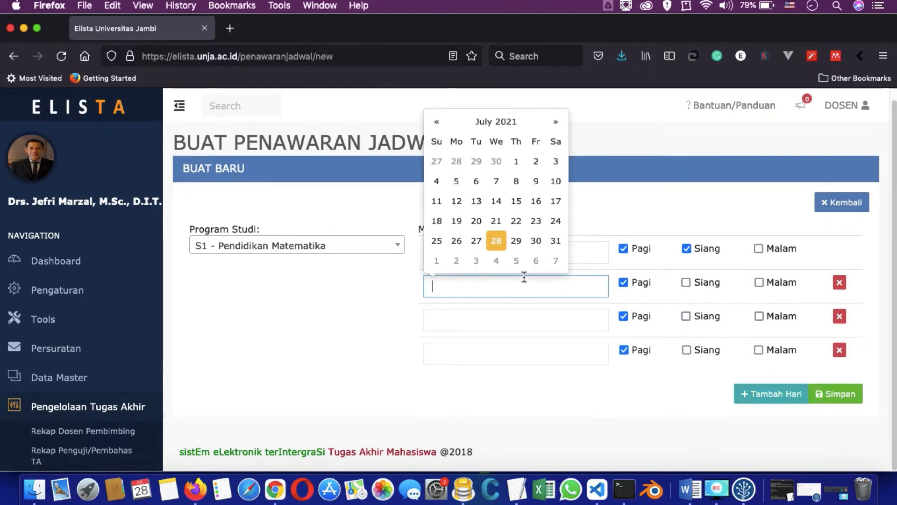
{"action": "left_click", "coordinate": [476, 261]}
{"action": "left_click", "coordinate": [542, 310]}
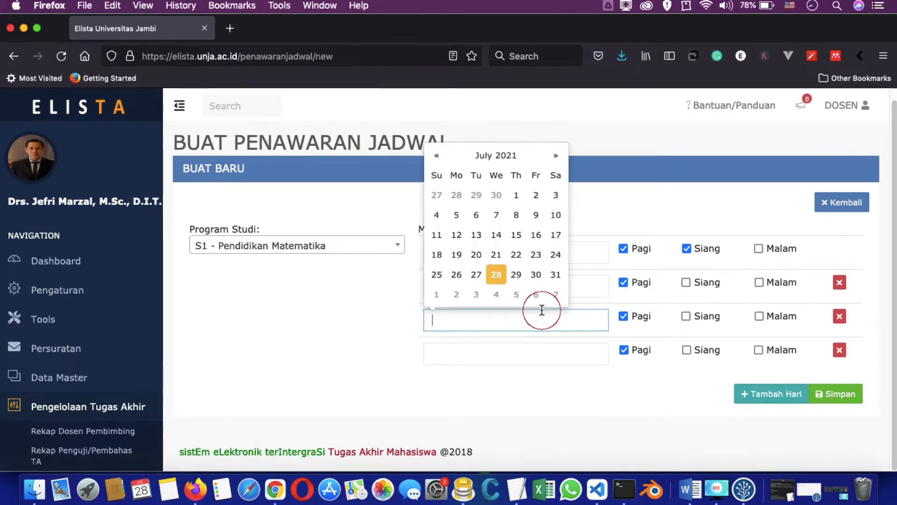
{"action": "left_click", "coordinate": [496, 294]}
{"action": "left_click", "coordinate": [511, 344]}
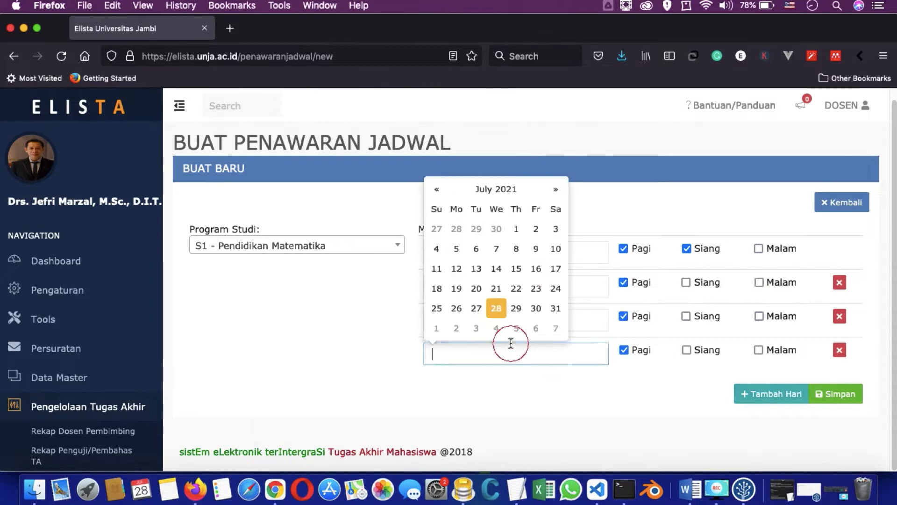
{"action": "left_click", "coordinate": [516, 328]}
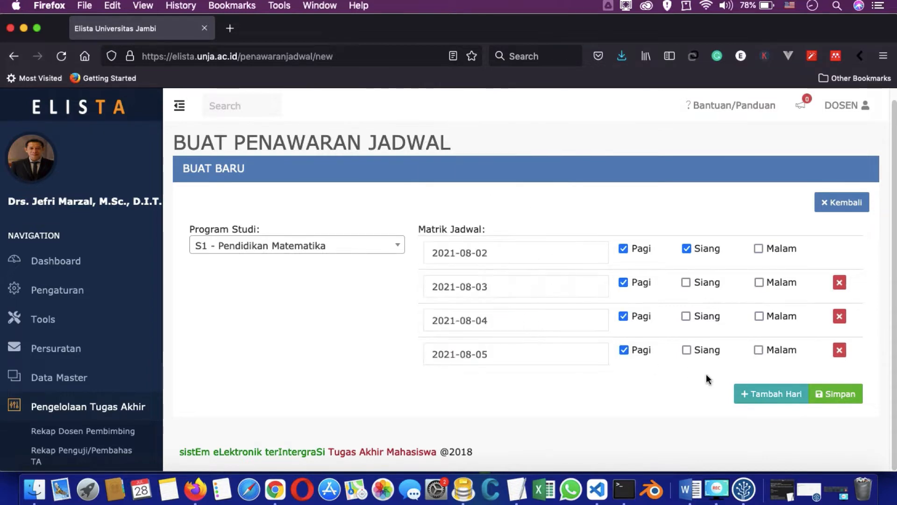
- Add a fifth day to the schedule matrix with the date 2021-08-06
{"action": "left_click", "coordinate": [761, 398]}
{"action": "left_click", "coordinate": [485, 387]}
{"action": "left_click", "coordinate": [533, 363]}
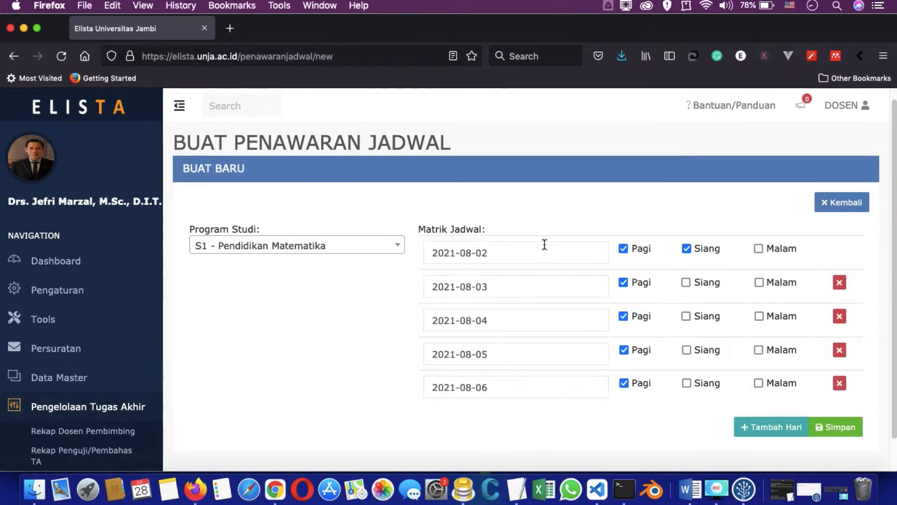
- Enable the Siang session for the four days from 2021-08-03 to 2021-08-06 and save the schedule offer
{"action": "left_click", "coordinate": [687, 282]}
{"action": "left_click", "coordinate": [686, 317]}
{"action": "left_click", "coordinate": [687, 350]}
{"action": "left_click", "coordinate": [686, 384]}
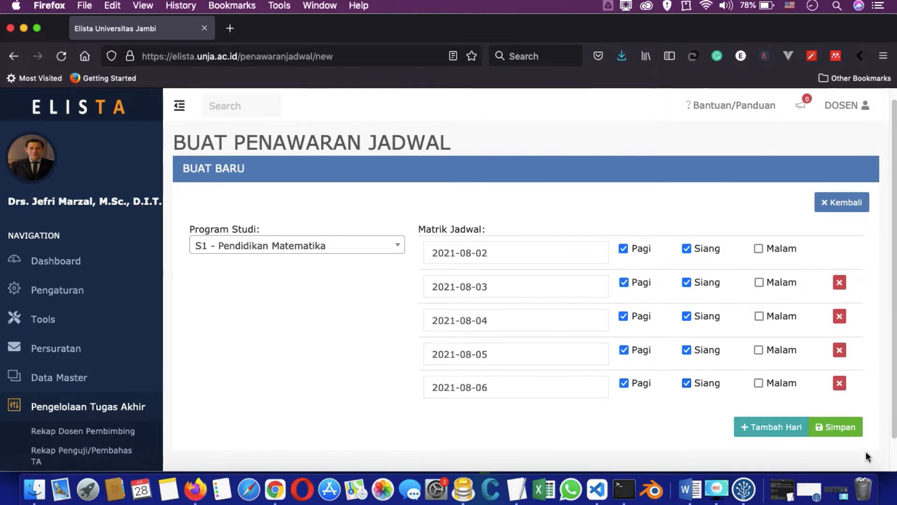
{"action": "left_click", "coordinate": [844, 430]}
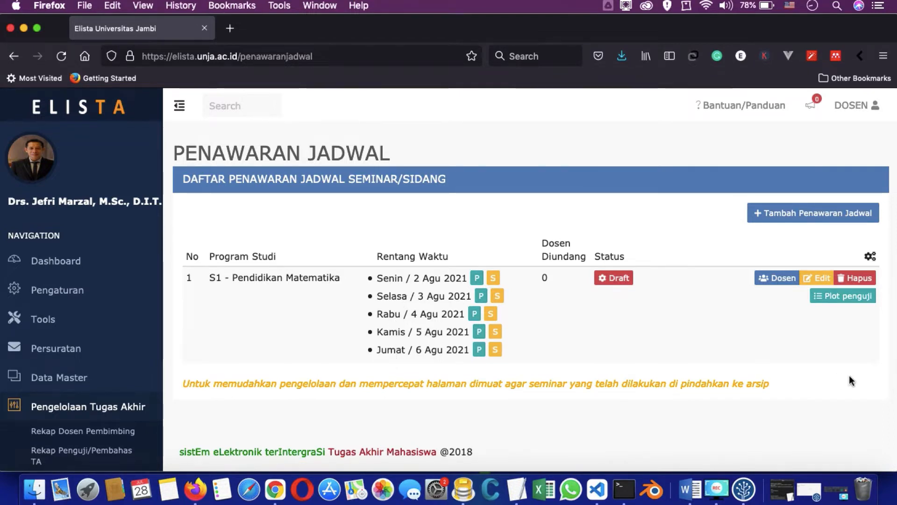
- Open the saved S1 - Pendidikan Matematika offer for editing to view its form, and return to the offer list
{"action": "left_click", "coordinate": [818, 285]}
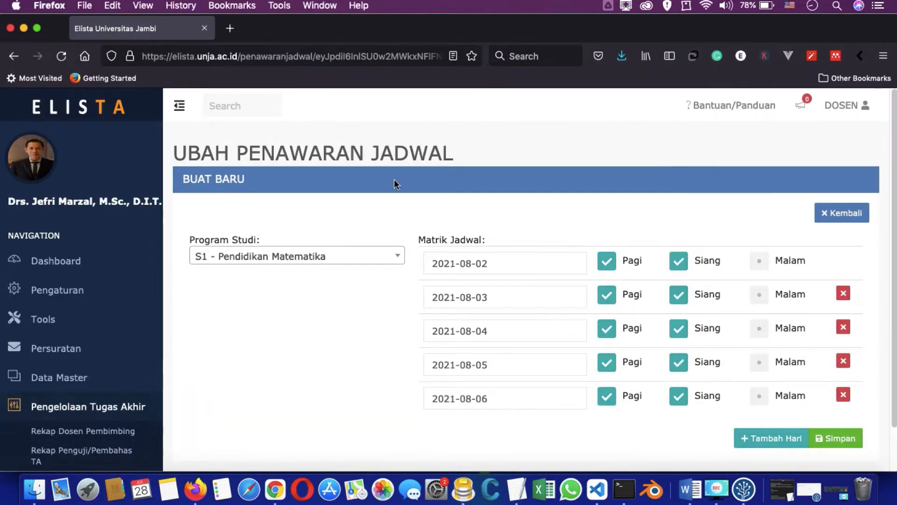
{"action": "left_click", "coordinate": [819, 215]}
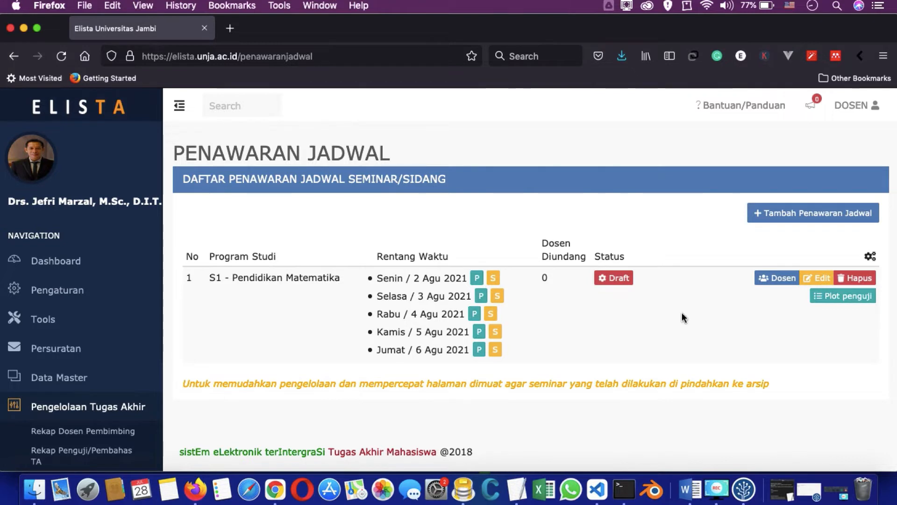
- Open the offer's lecturer invitation list, search for the first lecturer by name and add them to it
{"action": "left_click", "coordinate": [781, 278]}
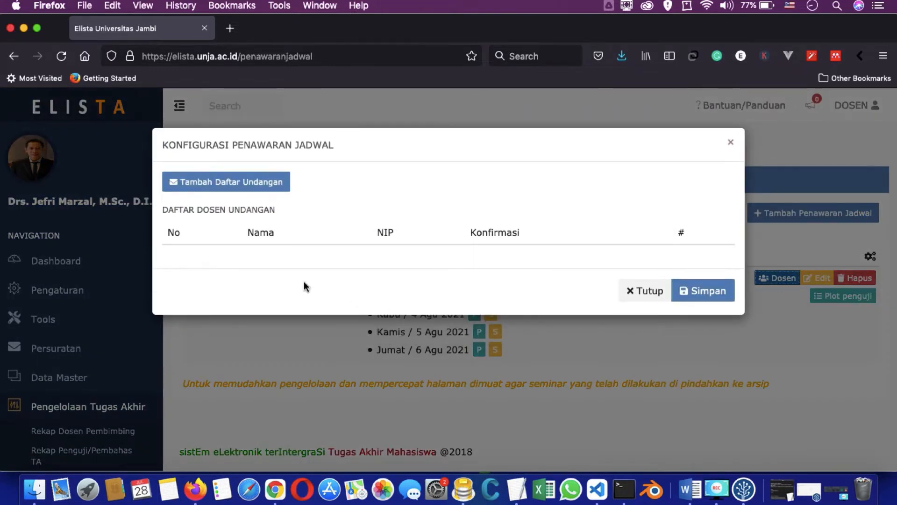
{"action": "left_click", "coordinate": [253, 182]}
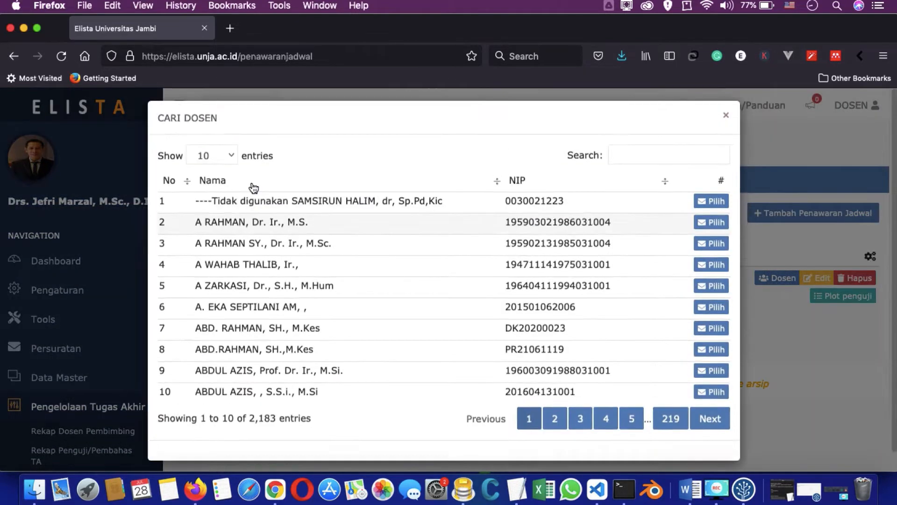
{"action": "left_click", "coordinate": [688, 161]}
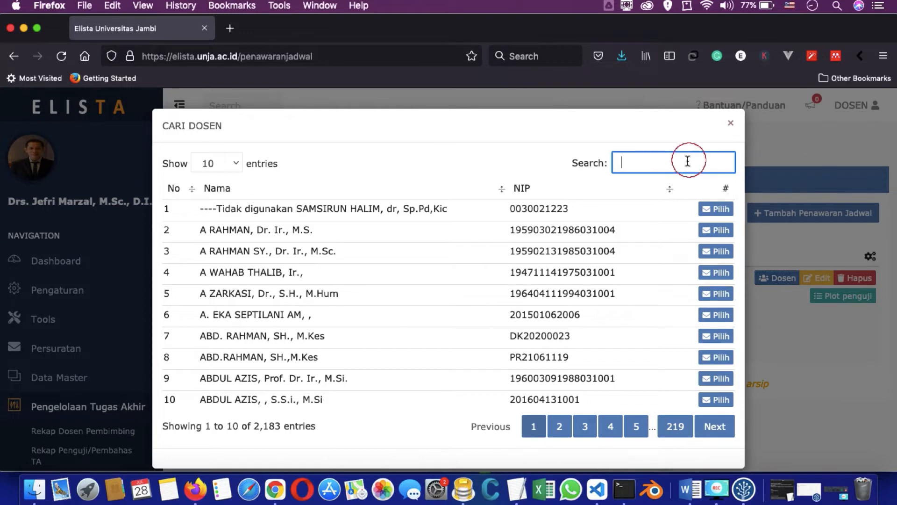
{"action": "type", "text": "jef"}
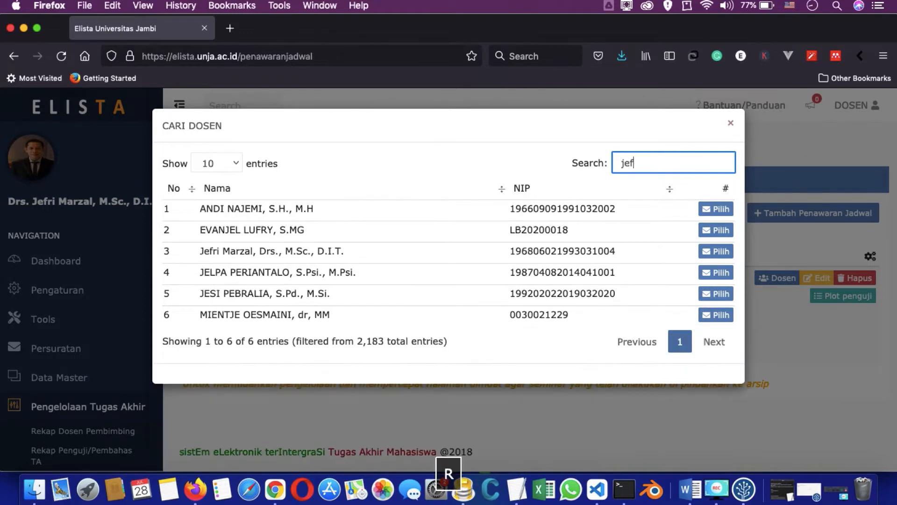
{"action": "type", "text": "ri"}
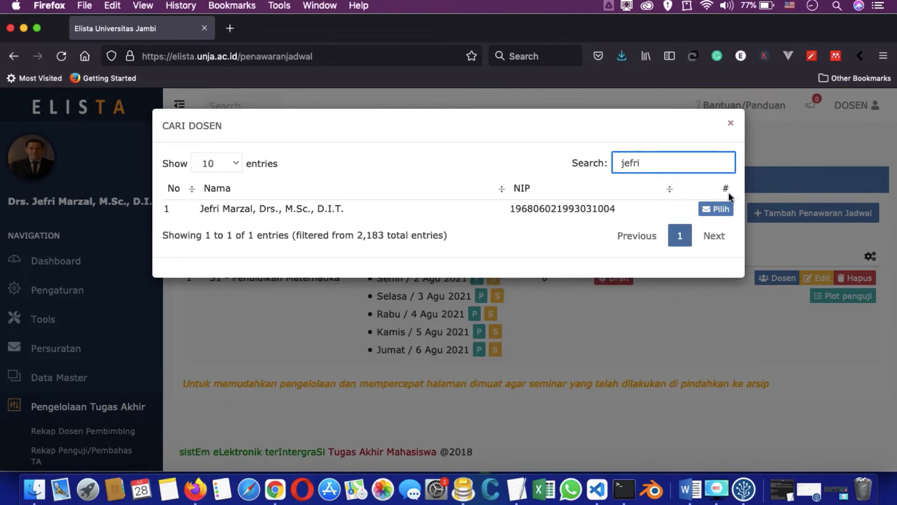
{"action": "left_click", "coordinate": [718, 209]}
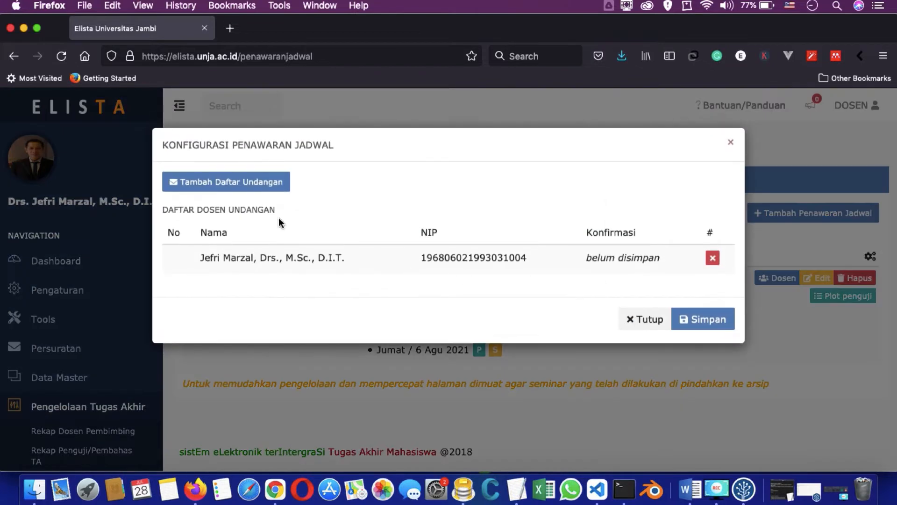
- Search for a second lecturer by name and add them to the invitation list
{"action": "left_click", "coordinate": [258, 190]}
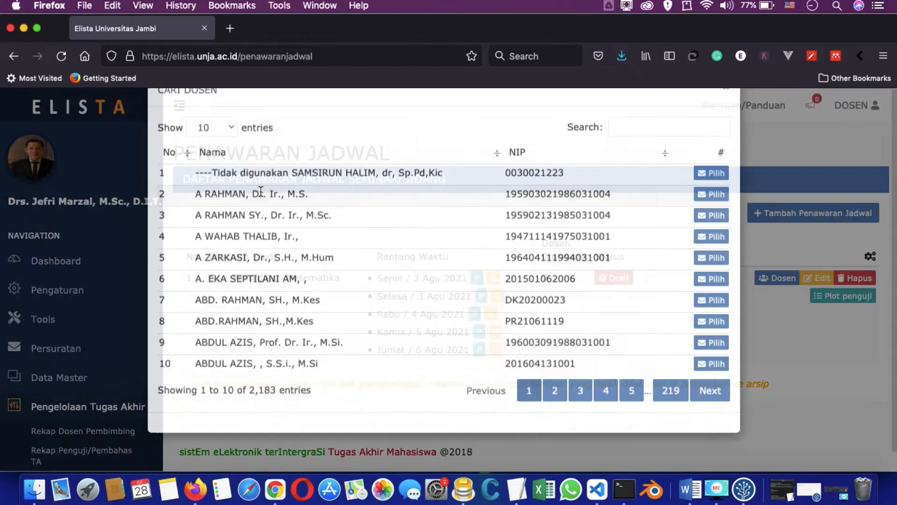
{"action": "left_click", "coordinate": [654, 159]}
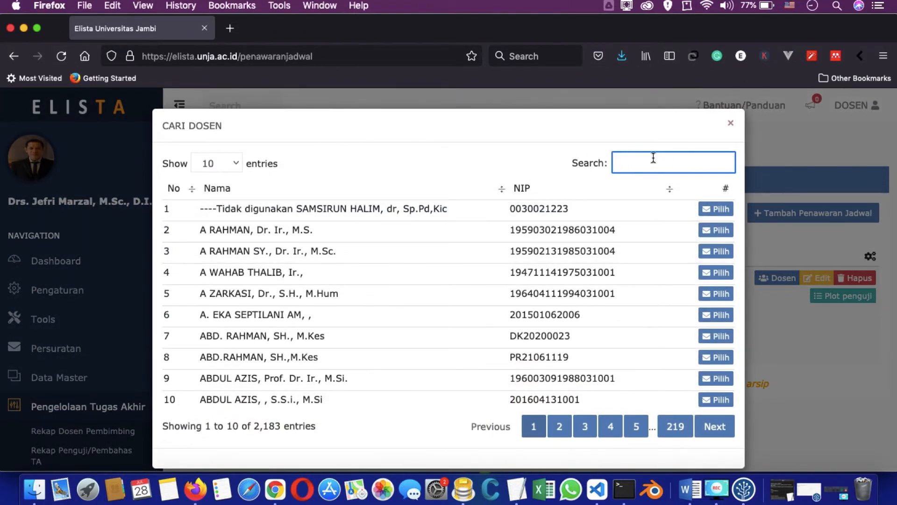
{"action": "type", "text": "pradi"}
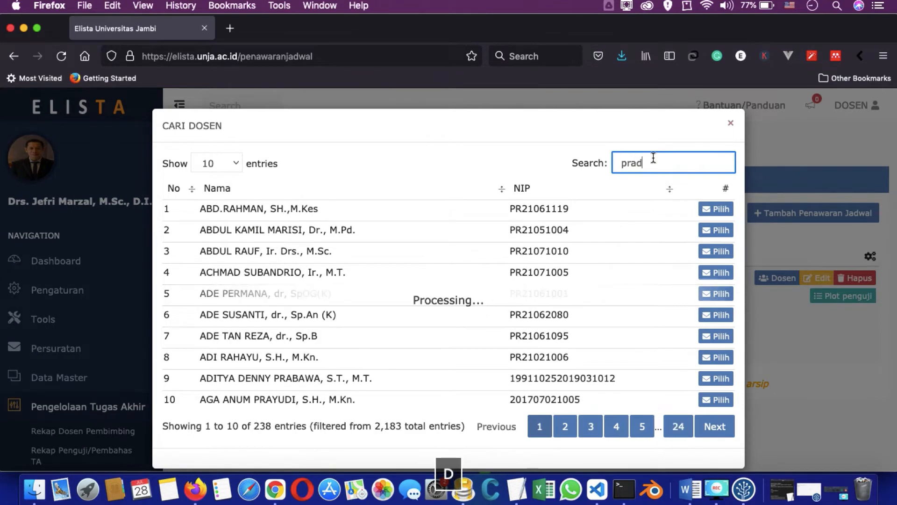
{"action": "left_click", "coordinate": [728, 209]}
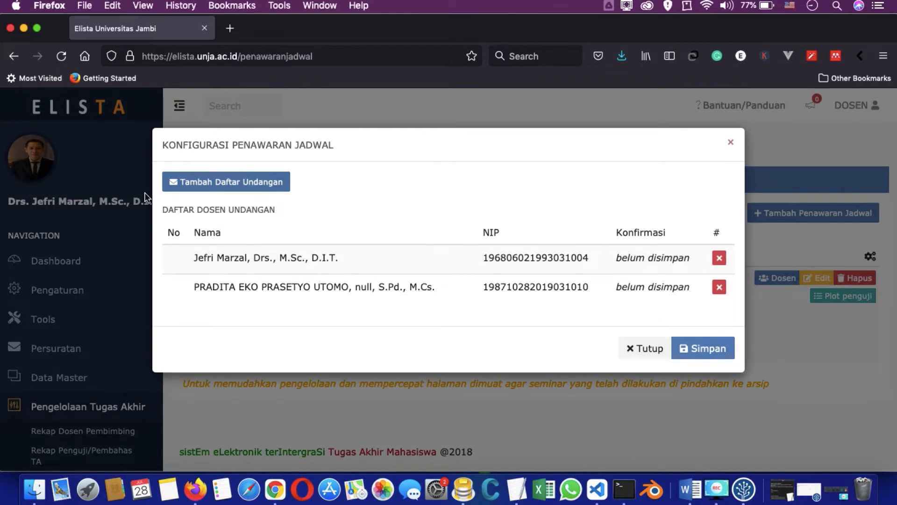
- Search for a third lecturer by name, add them to the invitation list, and save the list
{"action": "left_click", "coordinate": [234, 186]}
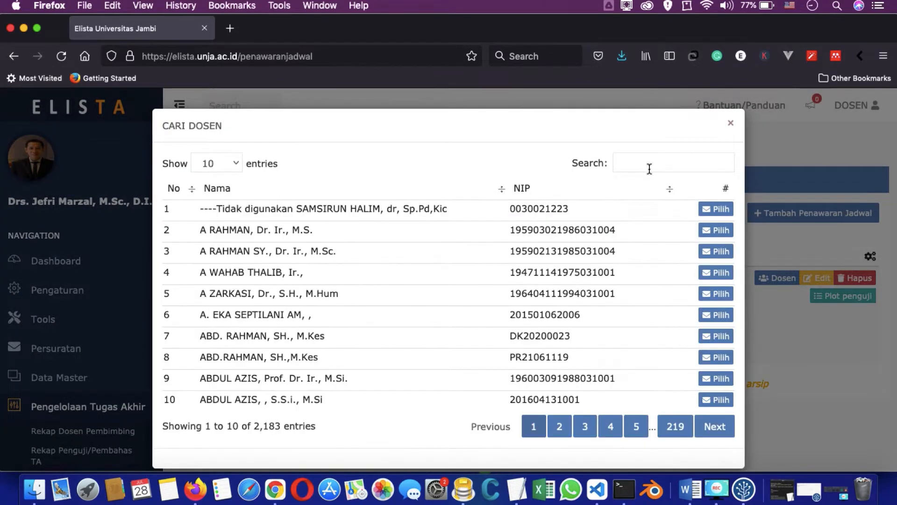
{"action": "left_click", "coordinate": [681, 159]}
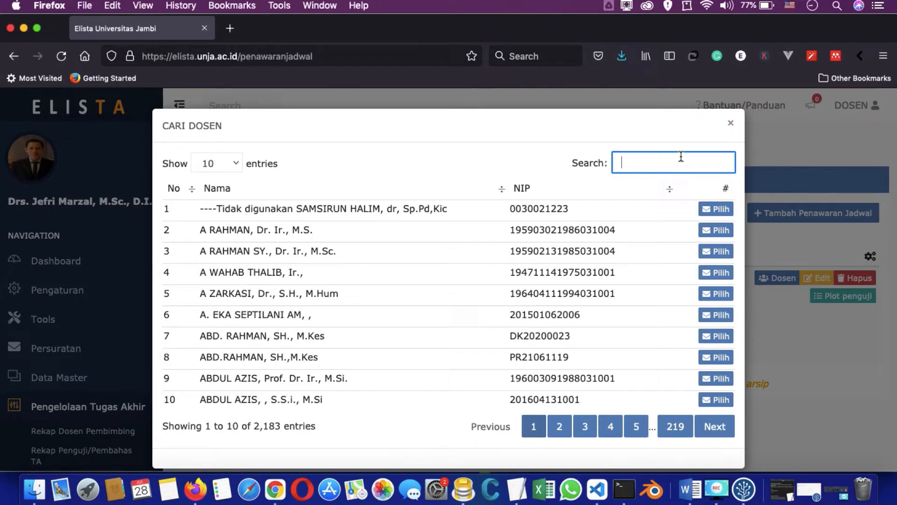
{"action": "type", "text": "edi s"}
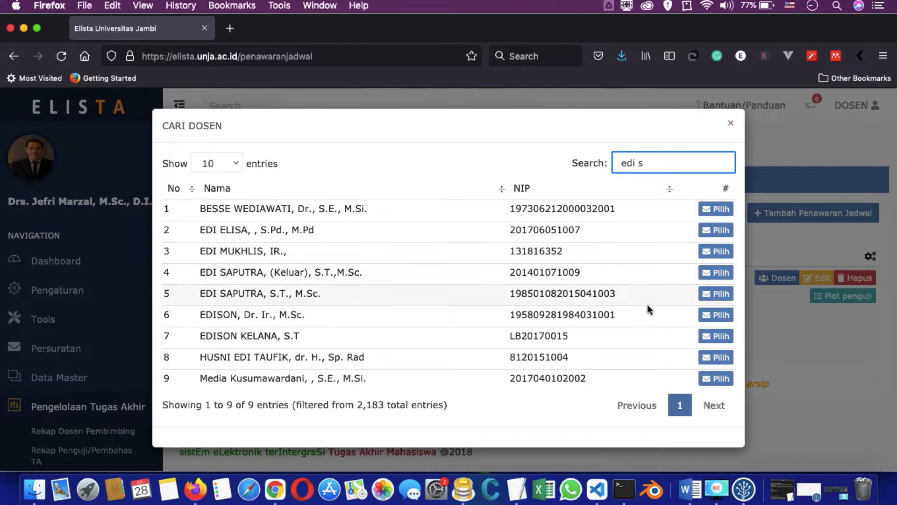
{"action": "left_click", "coordinate": [716, 294]}
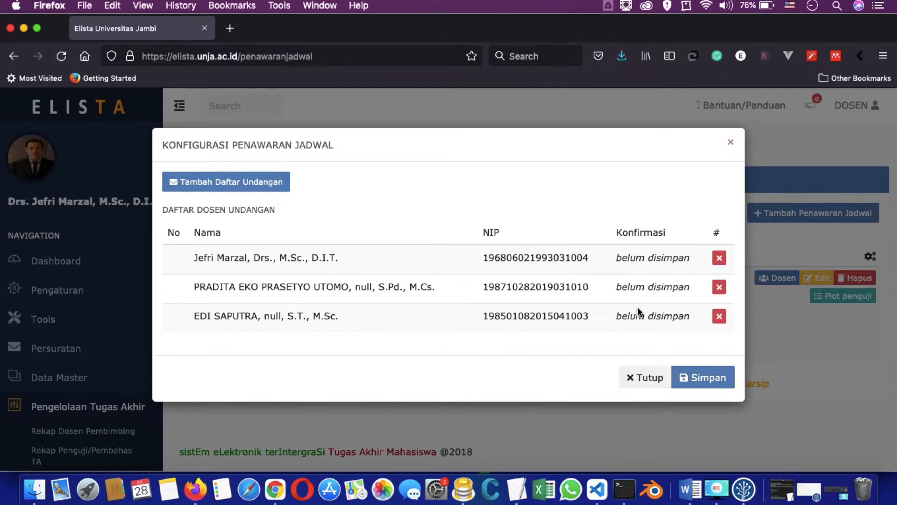
{"action": "left_click", "coordinate": [702, 378]}
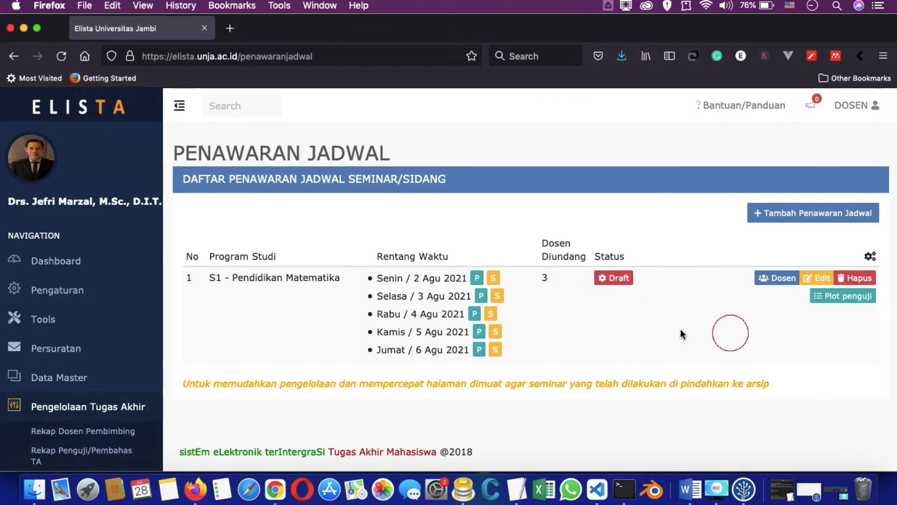
- Reopen the offer's lecturer invitation list, search for a fourth lecturer by name, add them and save the list
{"action": "left_click", "coordinate": [776, 278]}
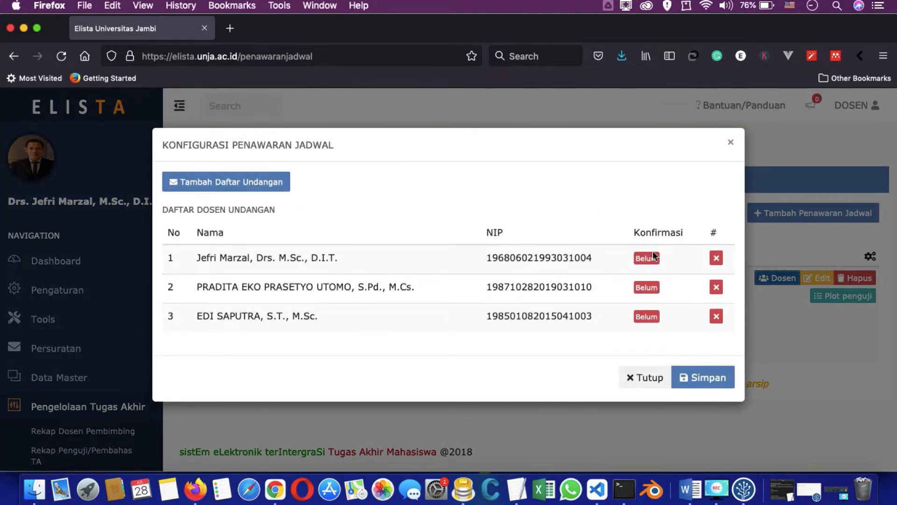
{"action": "left_click", "coordinate": [256, 181]}
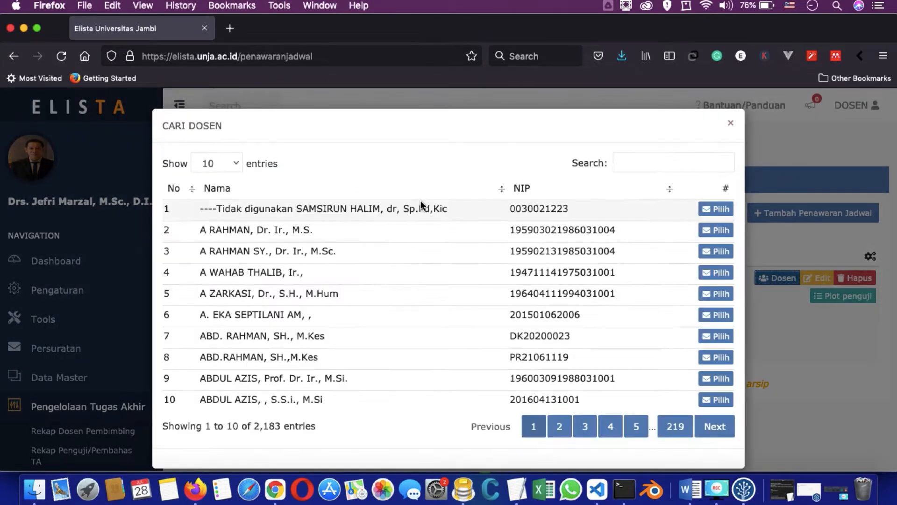
{"action": "left_click", "coordinate": [658, 159]}
{"action": "type", "text": "d"}
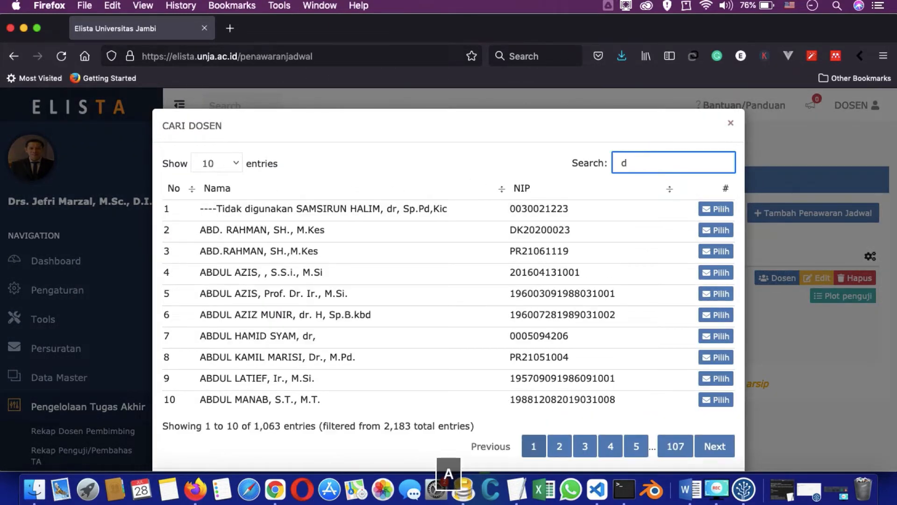
{"action": "type", "text": "amri"}
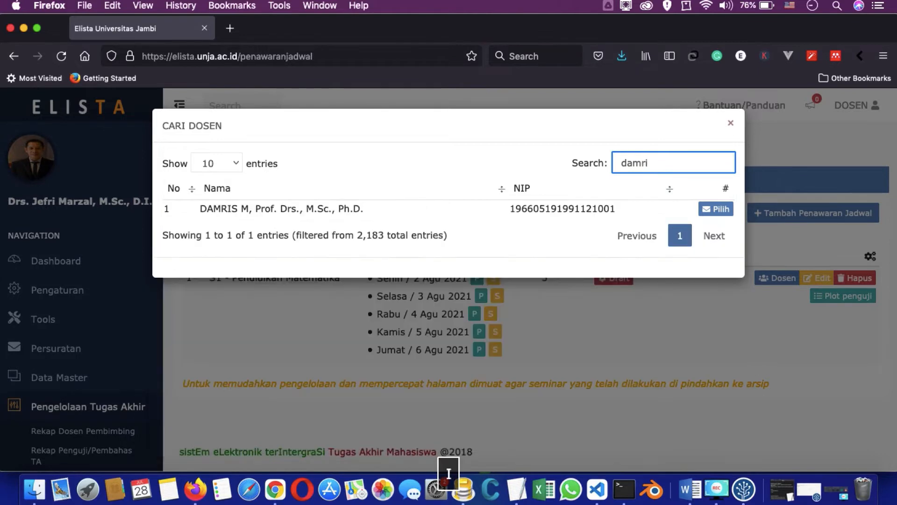
{"action": "left_click", "coordinate": [731, 210]}
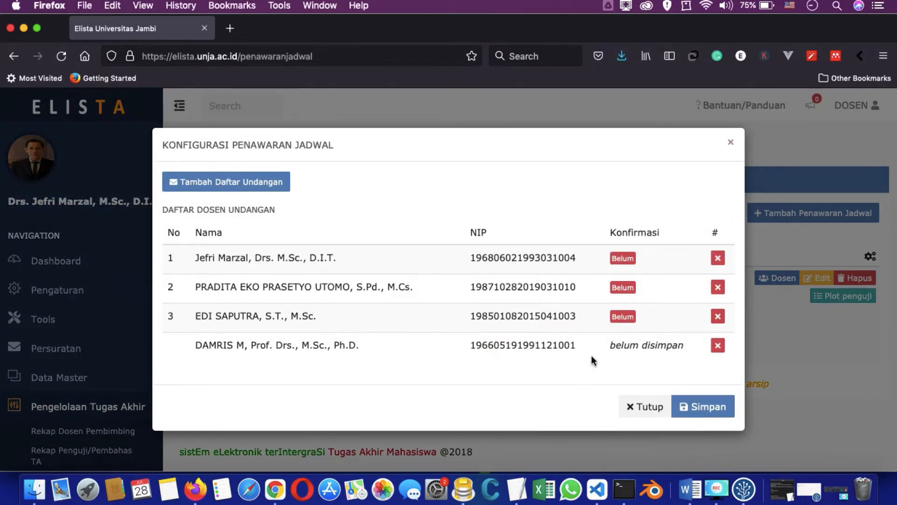
{"action": "left_click", "coordinate": [702, 406]}
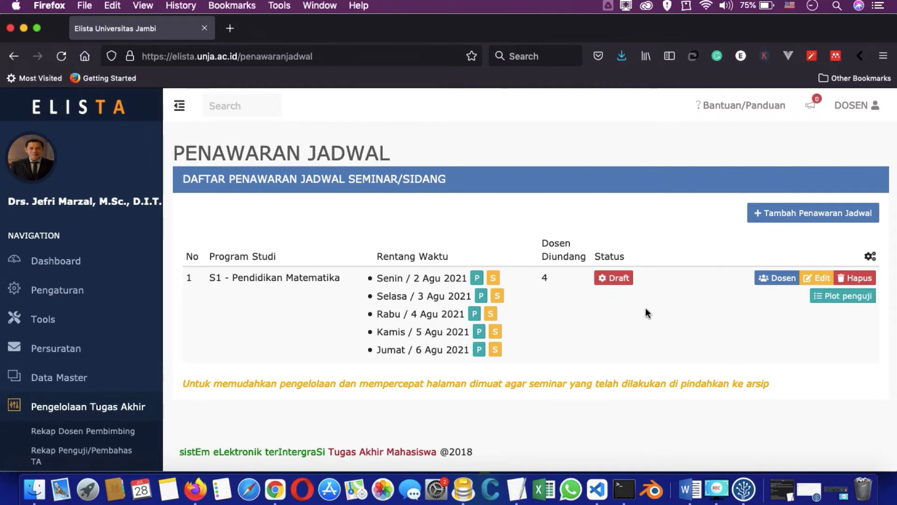
- Change the S1 - Pendidikan Matematika offer's submission status to Ajukan/Kirim Undangan
{"action": "left_click", "coordinate": [618, 279]}
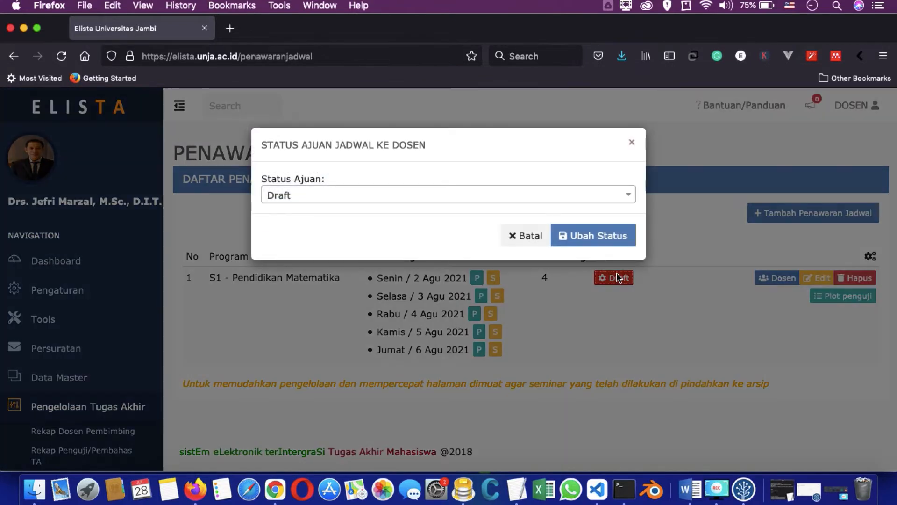
{"action": "left_click", "coordinate": [383, 196]}
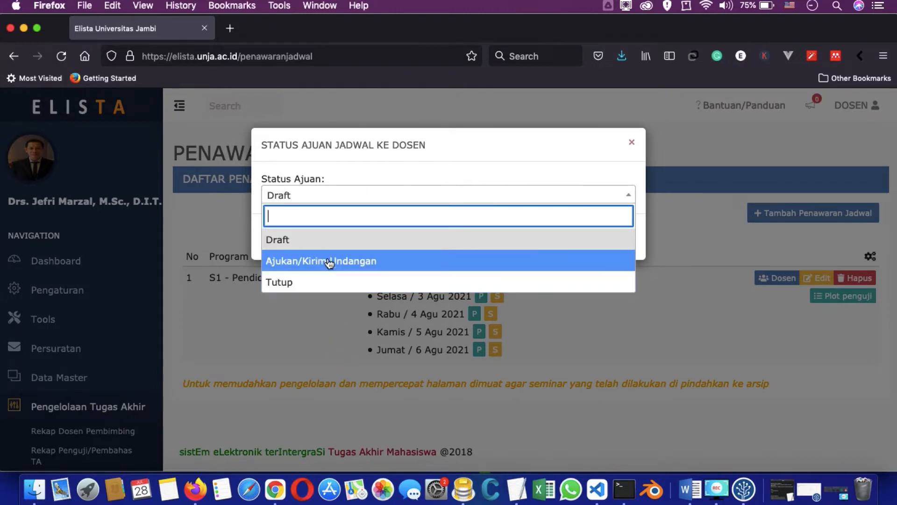
{"action": "left_click", "coordinate": [349, 260]}
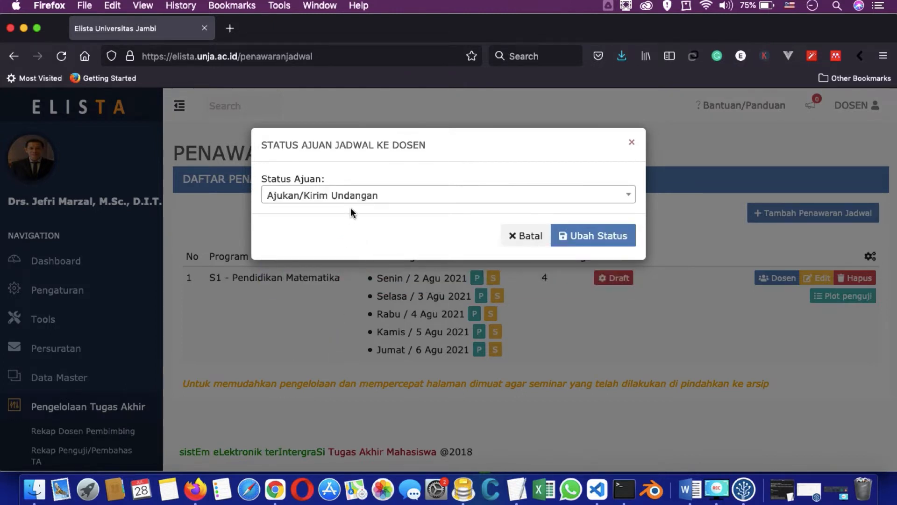
{"action": "left_click", "coordinate": [618, 234]}
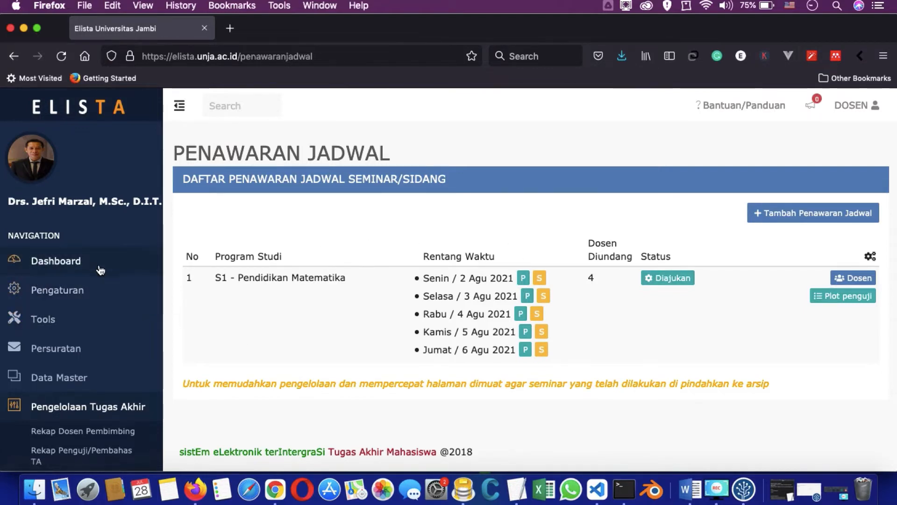
- Go to the dashboard's seminar/sidang invitations and open the confirmation form for the Pendidikan Matematika invitation
{"action": "left_click", "coordinate": [73, 265]}
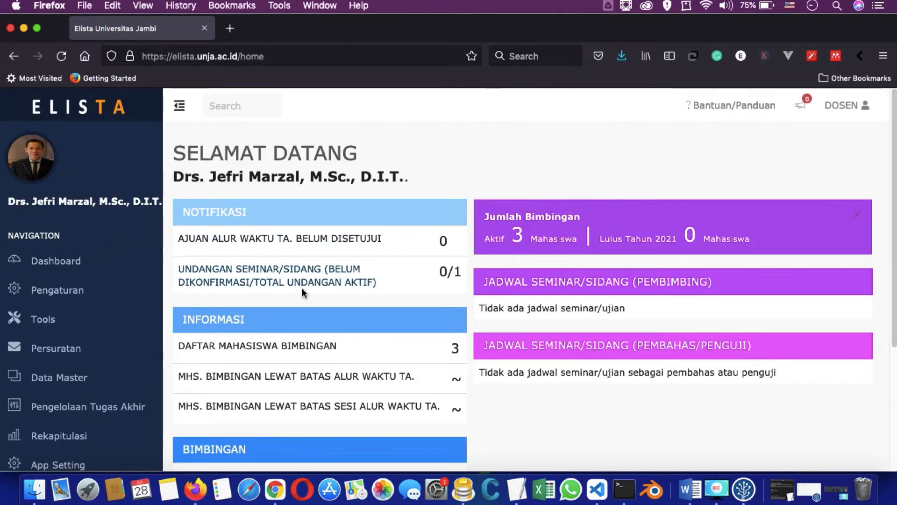
{"action": "scroll", "coordinate": [320, 285], "scroll_direction": "down", "scroll_amount": 5}
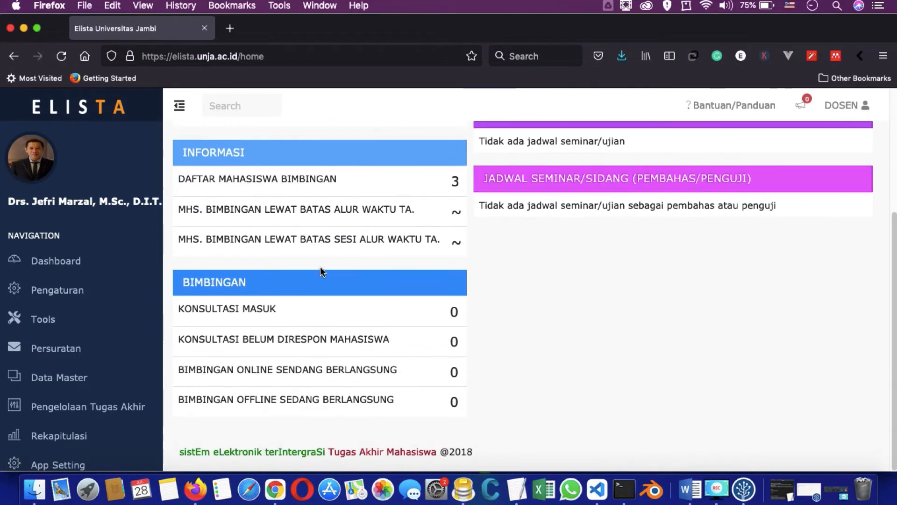
{"action": "scroll", "coordinate": [322, 262], "scroll_direction": "up", "scroll_amount": 5}
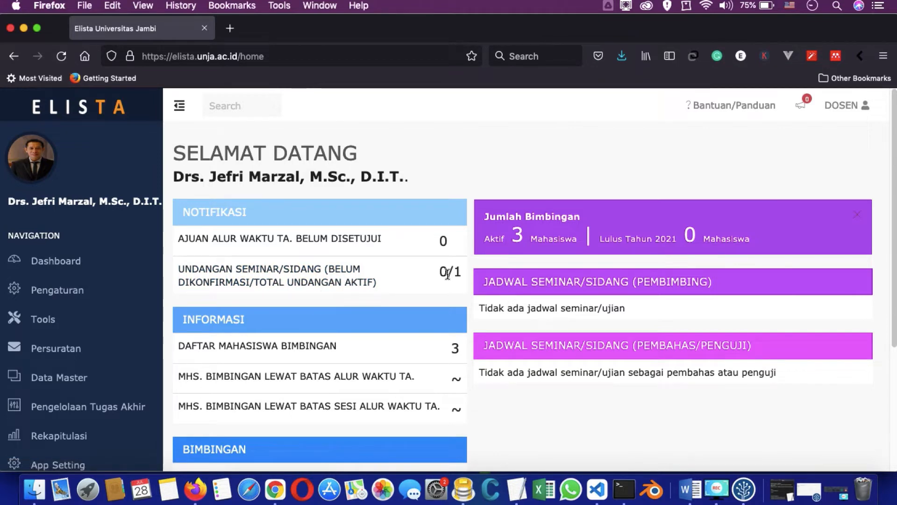
{"action": "left_click", "coordinate": [306, 272]}
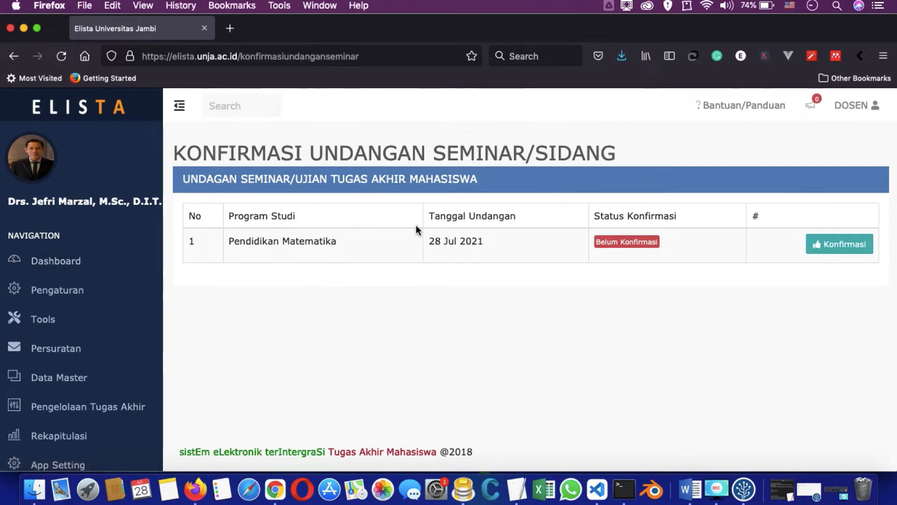
{"action": "left_click", "coordinate": [838, 246]}
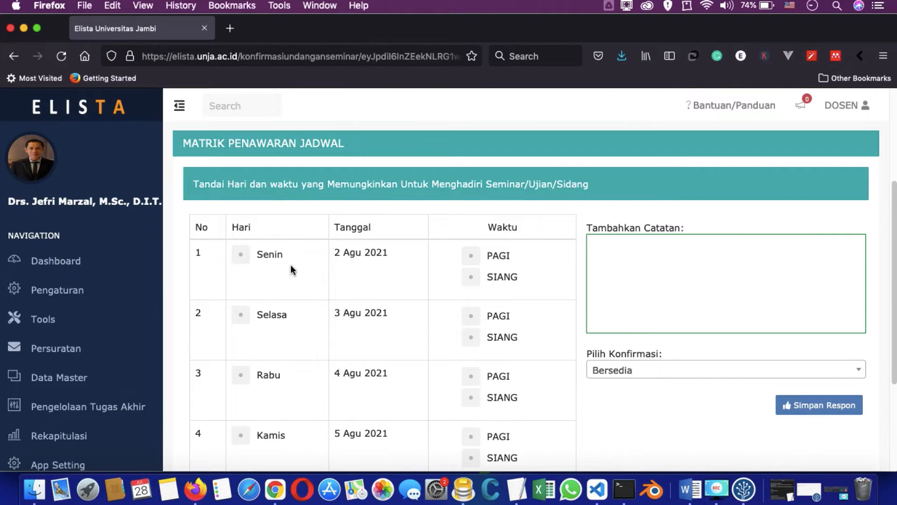
- Mark availability in the schedule matrix: Pagi on 2 Agu 2021, Pagi and Siang on 3 Agu, and Pagi on 4 Agu
{"action": "left_click", "coordinate": [470, 256]}
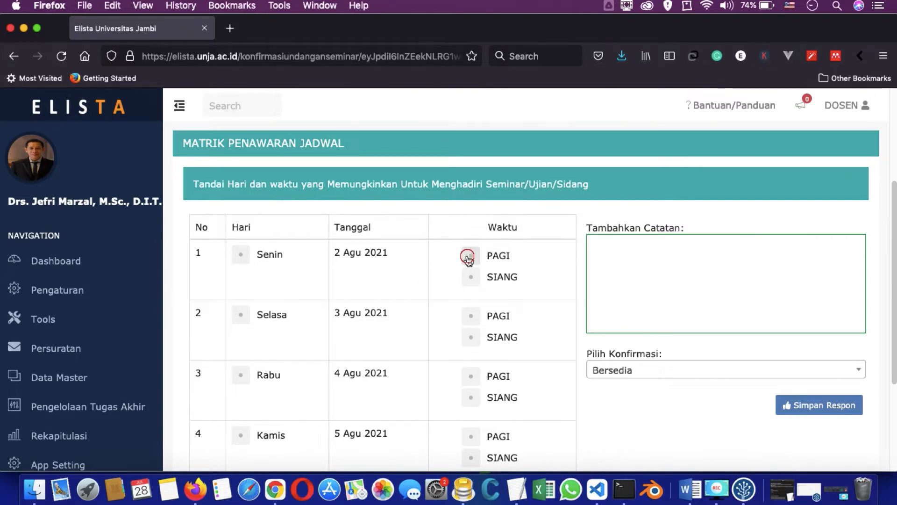
{"action": "scroll", "coordinate": [535, 302], "scroll_direction": "down", "scroll_amount": 1}
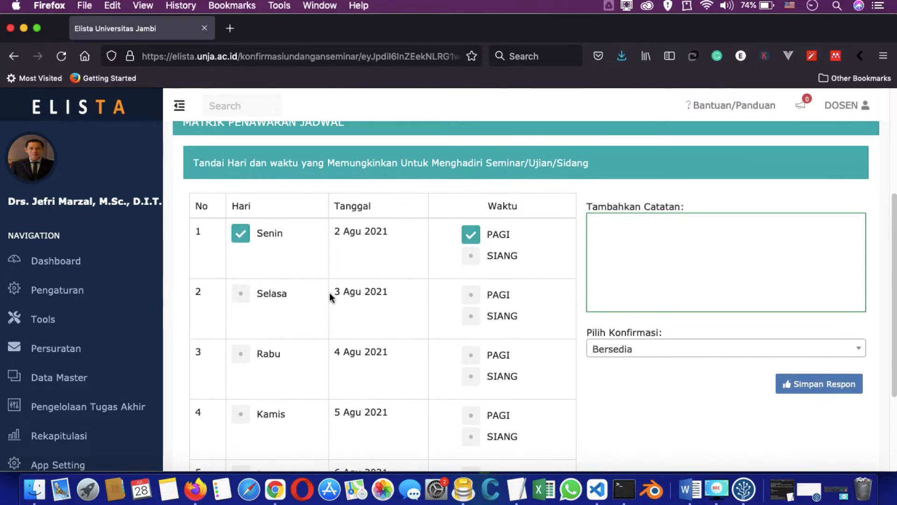
{"action": "left_click", "coordinate": [471, 294]}
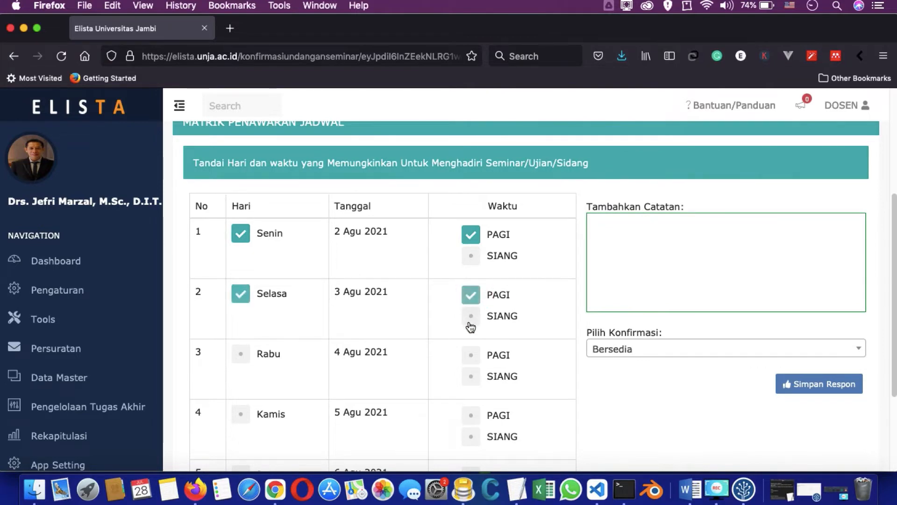
{"action": "left_click", "coordinate": [470, 316]}
{"action": "scroll", "coordinate": [468, 304], "scroll_direction": "down", "scroll_amount": 1}
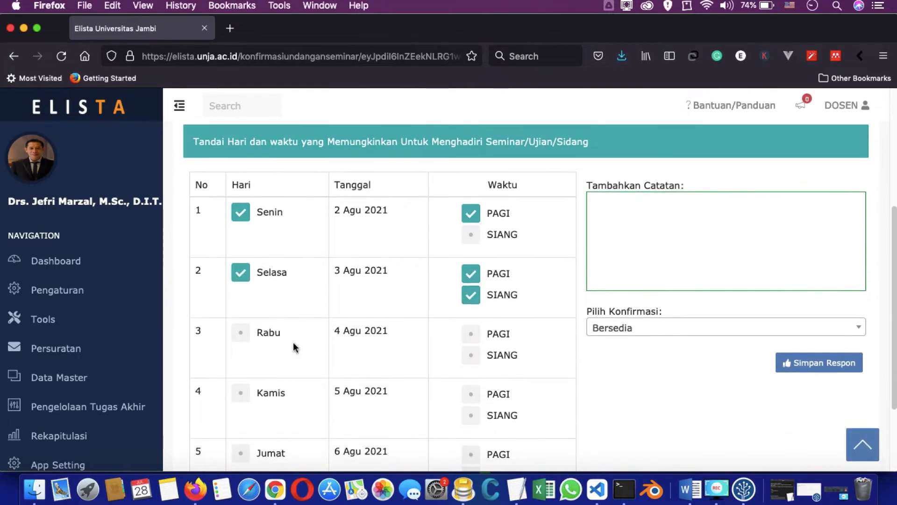
{"action": "left_click", "coordinate": [470, 335]}
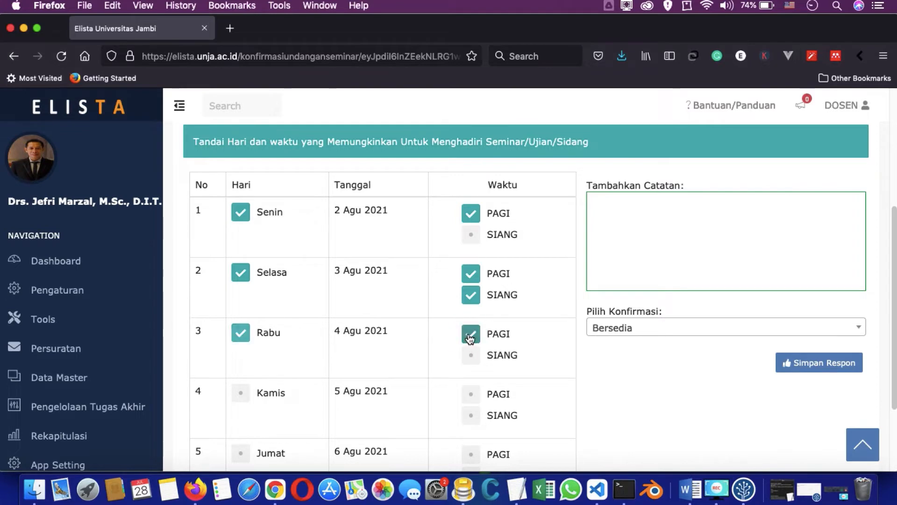
{"action": "scroll", "coordinate": [461, 336], "scroll_direction": "down", "scroll_amount": 3}
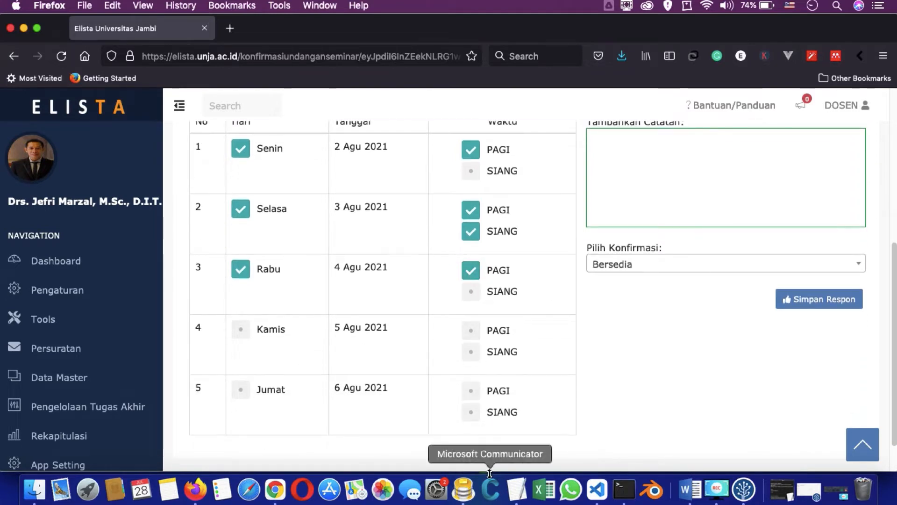
{"action": "scroll", "coordinate": [553, 357], "scroll_direction": "up", "scroll_amount": 4}
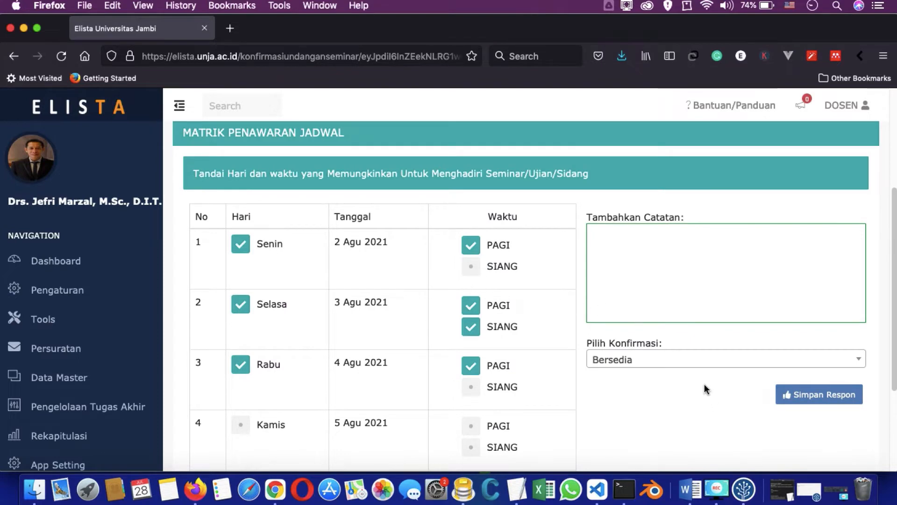
- Set the invitation confirmation to Bersedia and save the response
{"action": "left_click", "coordinate": [689, 361]}
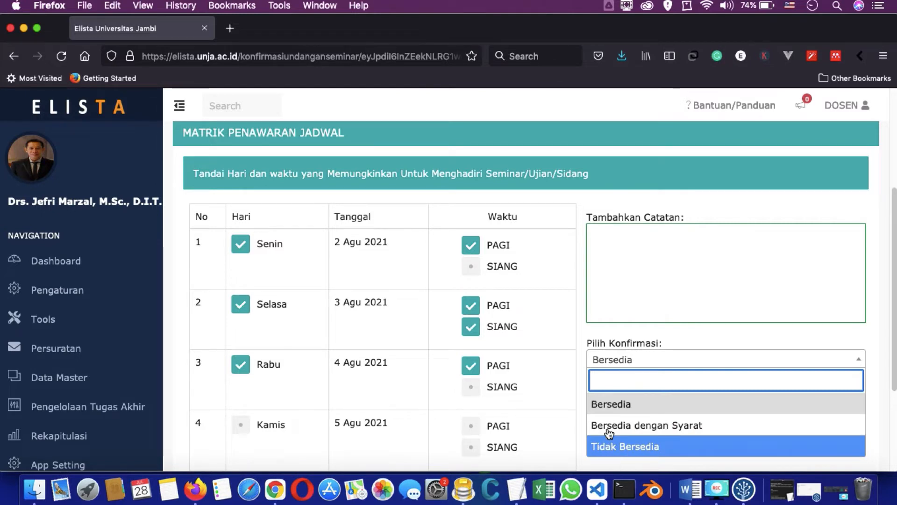
{"action": "left_click", "coordinate": [611, 405]}
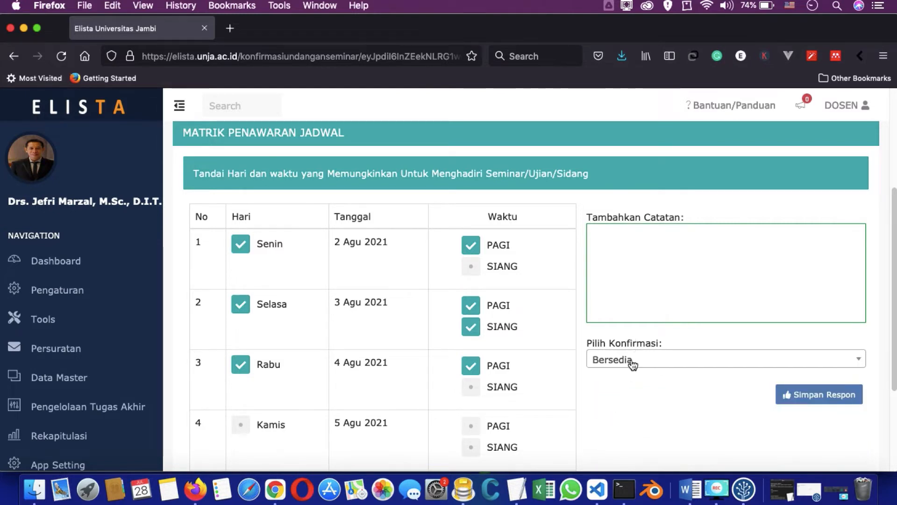
{"action": "left_click", "coordinate": [847, 401]}
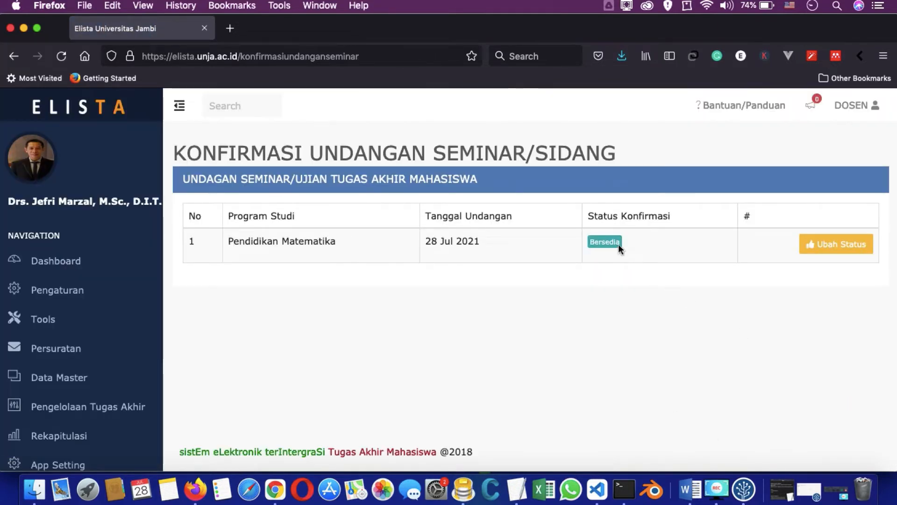
{"action": "left_click", "coordinate": [582, 248]}
{"action": "left_click", "coordinate": [630, 248]}
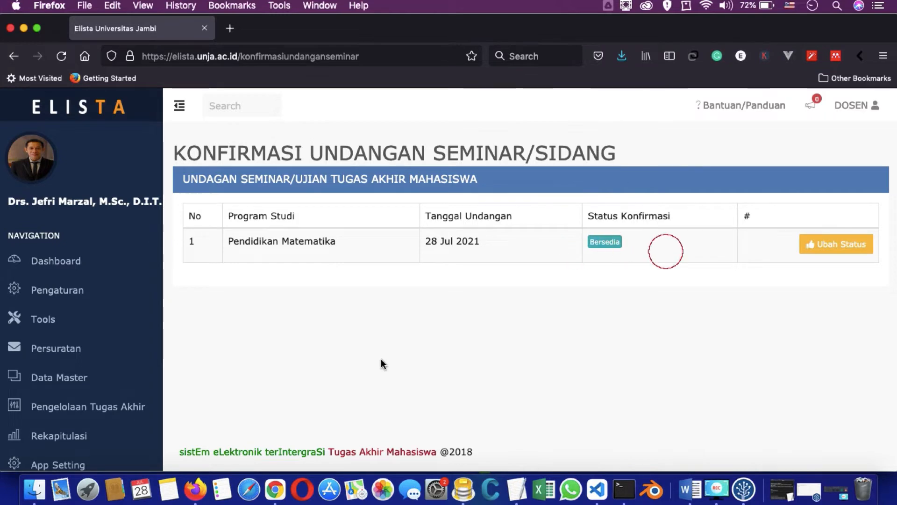
- Return to the dashboard to check the invitation notification, and open the Penawaran Jadwal Seminar/Ujian page
{"action": "left_click", "coordinate": [40, 261]}
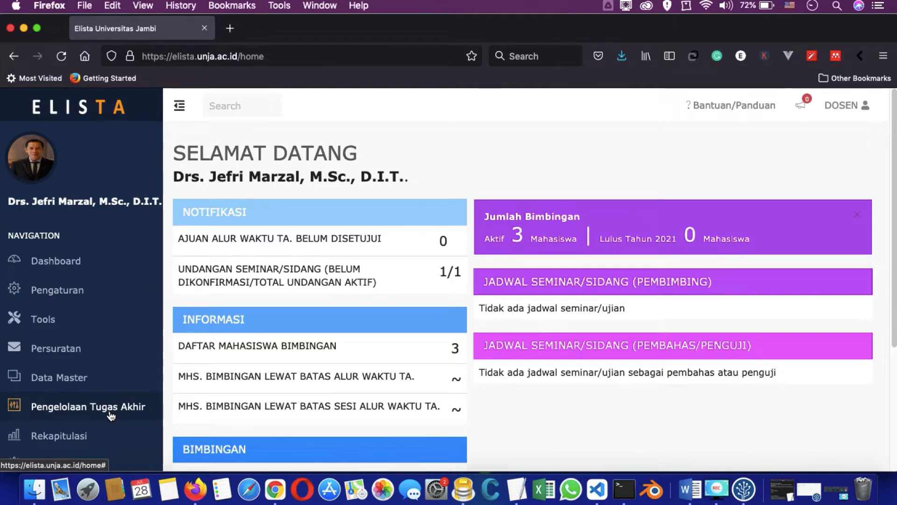
{"action": "scroll", "coordinate": [112, 411], "scroll_direction": "down", "scroll_amount": 3}
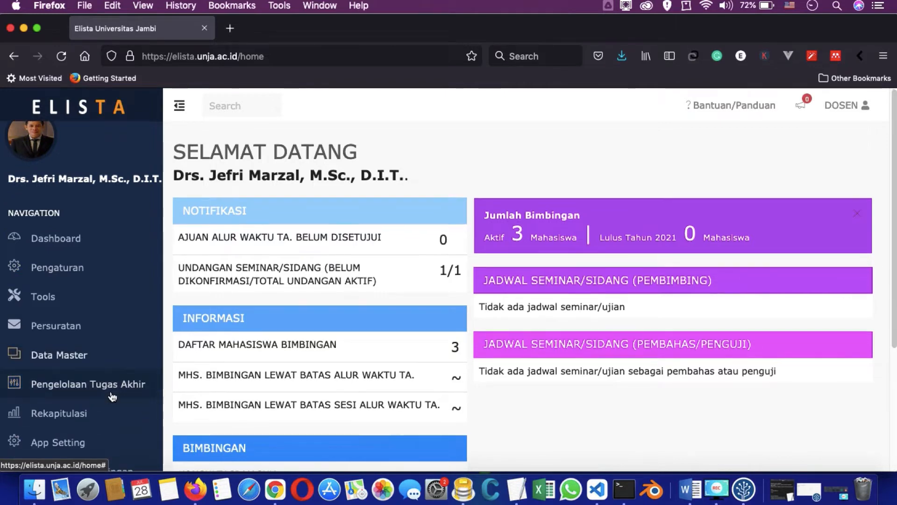
{"action": "left_click", "coordinate": [108, 364]}
{"action": "scroll", "coordinate": [107, 367], "scroll_direction": "down", "scroll_amount": 10}
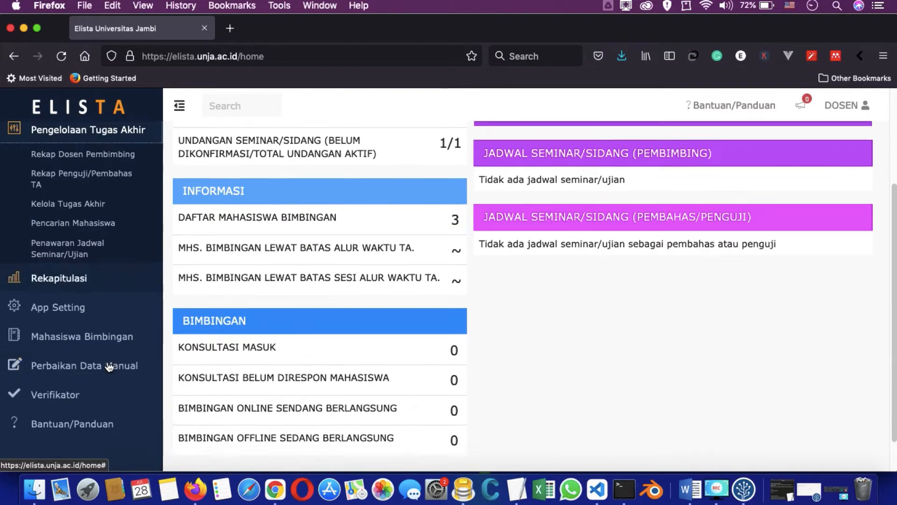
{"action": "left_click", "coordinate": [69, 251]}
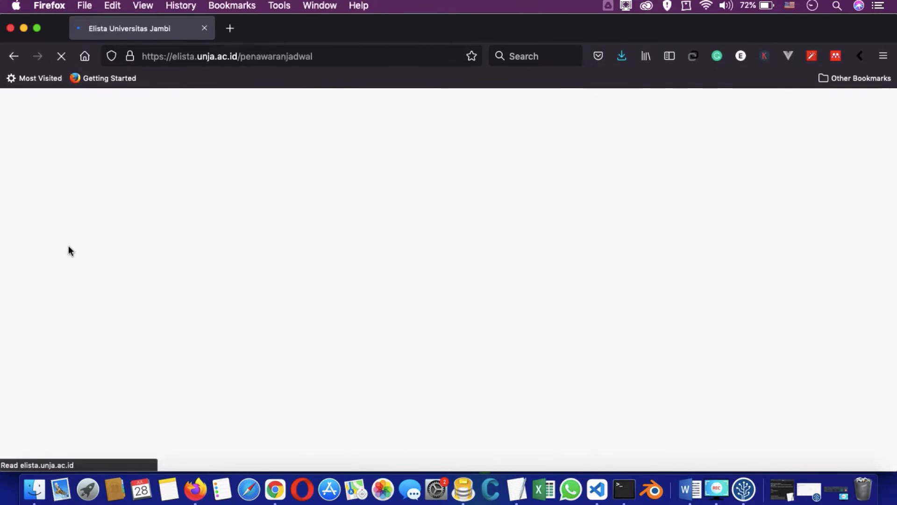
- Check which invited lecturers have confirmed for the S1 - Pendidikan Matematika offer, and open its examiner plotting page
{"action": "left_click", "coordinate": [851, 279]}
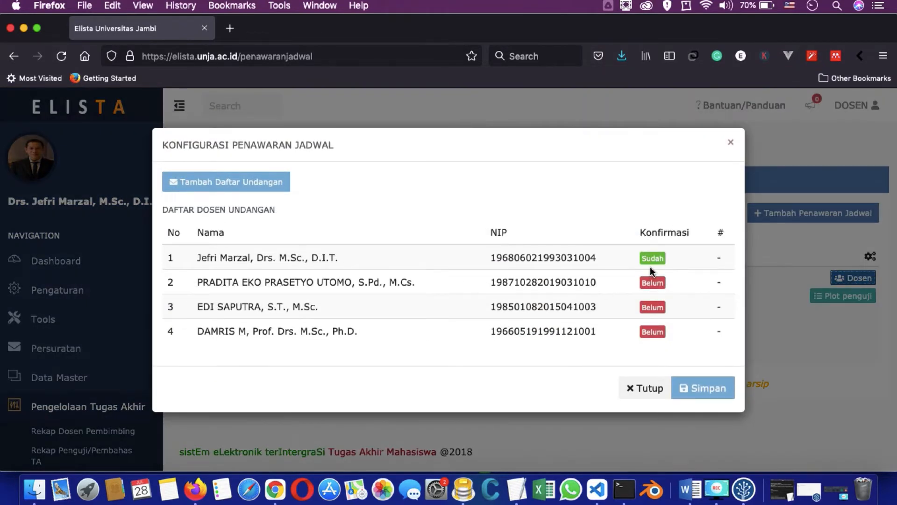
{"action": "left_click", "coordinate": [650, 388]}
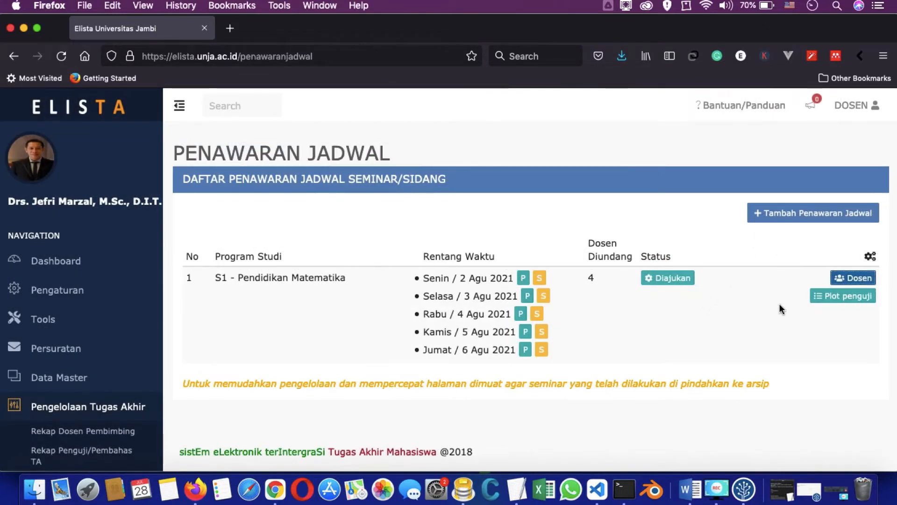
{"action": "left_click", "coordinate": [843, 295]}
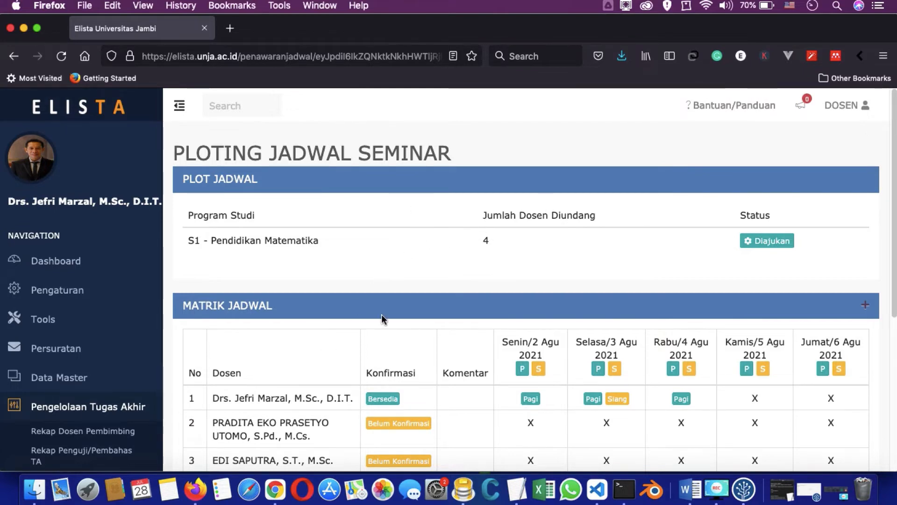
- Review the Matrik Jadwal for each lecturer's confirmation and available sessions from 2 to 6 Agu 2021, down to the Manage section
{"action": "scroll", "coordinate": [383, 313], "scroll_direction": "down", "scroll_amount": 5}
{"action": "scroll", "coordinate": [421, 281], "scroll_direction": "up", "scroll_amount": 2}
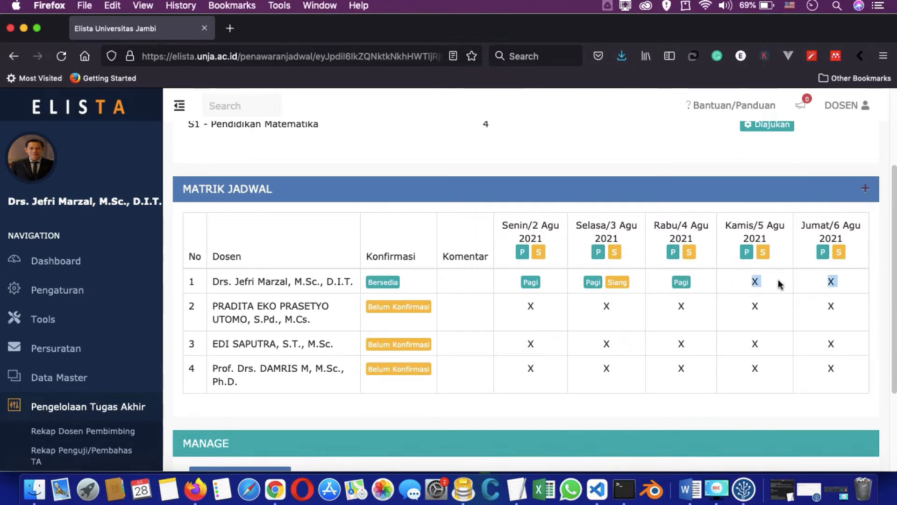
{"action": "left_click", "coordinate": [835, 284]}
{"action": "scroll", "coordinate": [611, 367], "scroll_direction": "down", "scroll_amount": 1}
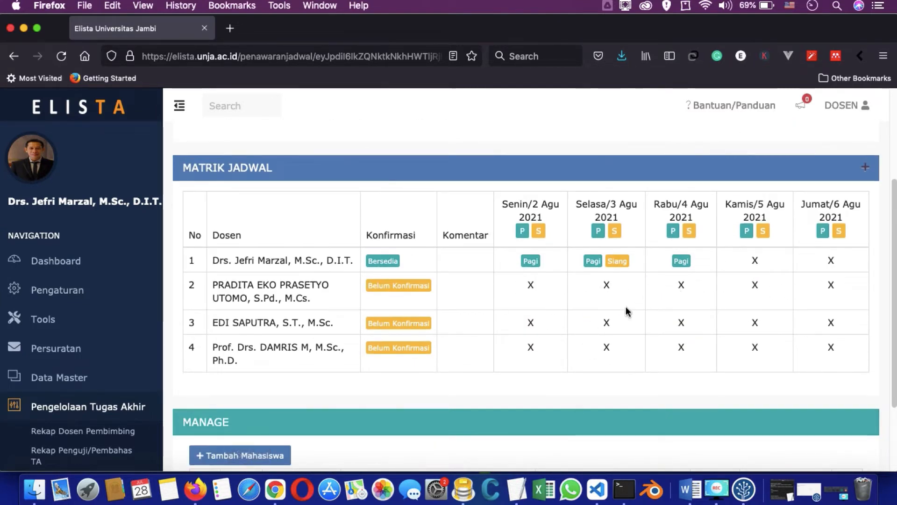
{"action": "scroll", "coordinate": [628, 303], "scroll_direction": "down", "scroll_amount": 2}
{"action": "scroll", "coordinate": [630, 294], "scroll_direction": "down", "scroll_amount": 2}
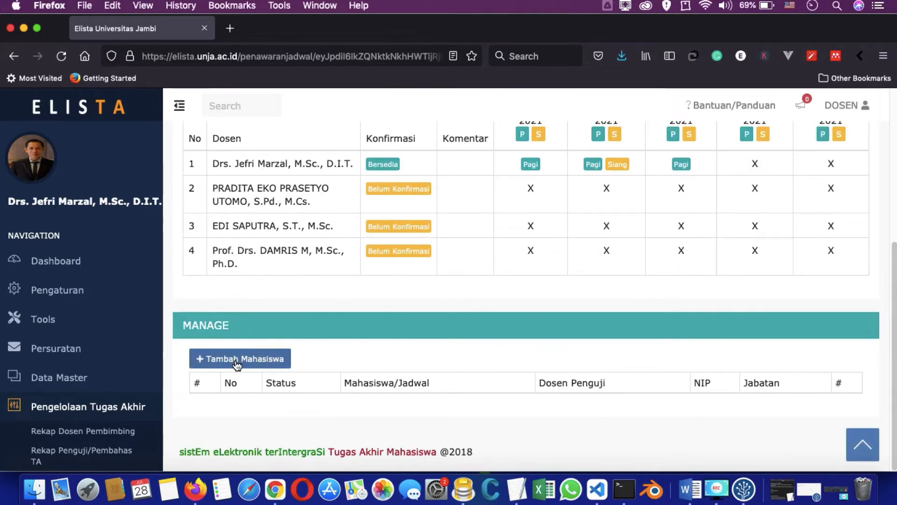
{"action": "left_click", "coordinate": [354, 350]}
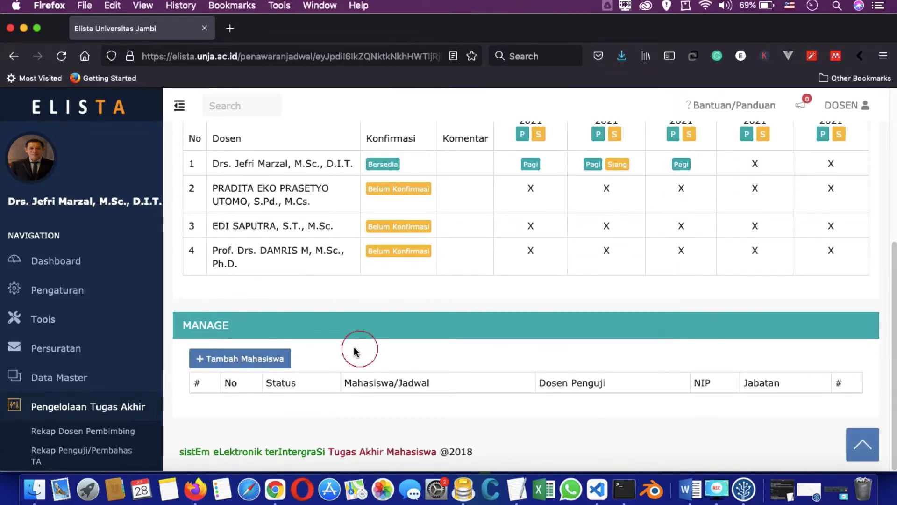
- Browse the first two pages of students available to add to the seminar plot, and close the list
{"action": "left_click", "coordinate": [263, 362]}
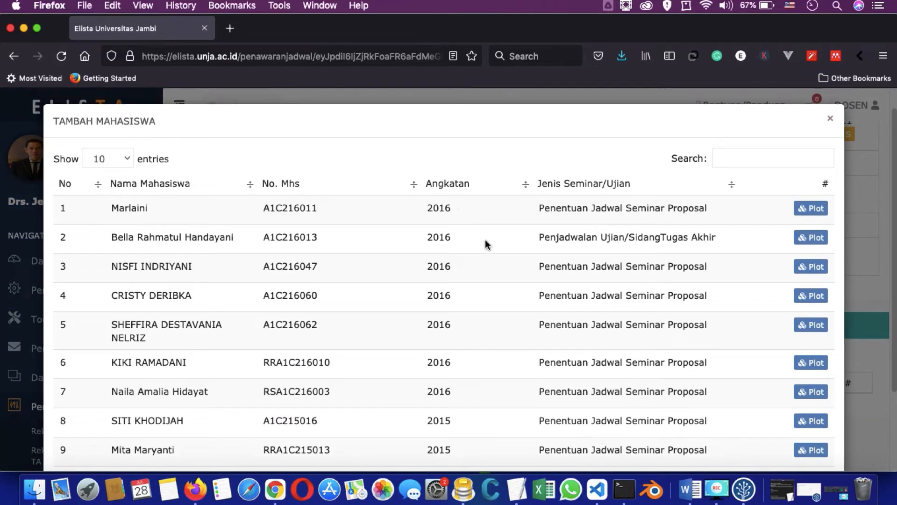
{"action": "scroll", "coordinate": [445, 216], "scroll_direction": "down", "scroll_amount": 3}
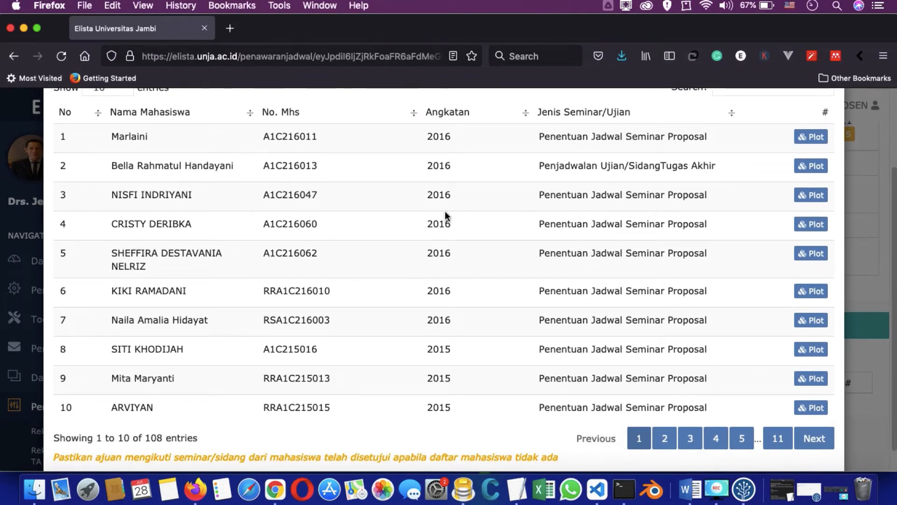
{"action": "left_click", "coordinate": [673, 437]}
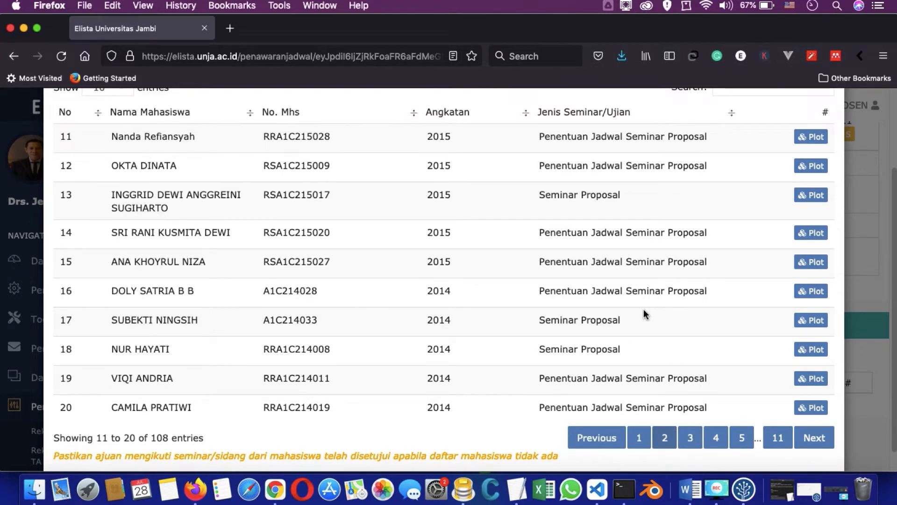
{"action": "scroll", "coordinate": [644, 310], "scroll_direction": "up", "scroll_amount": 4}
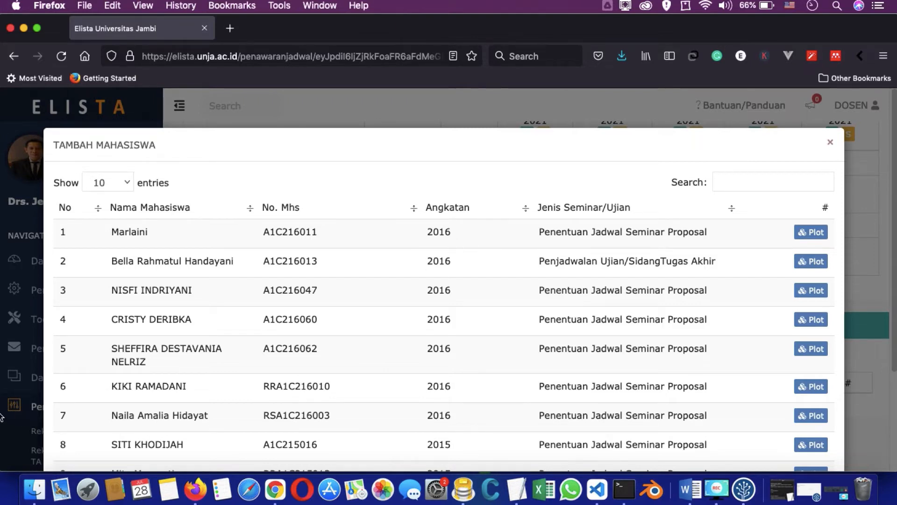
{"action": "left_click", "coordinate": [202, 123]}
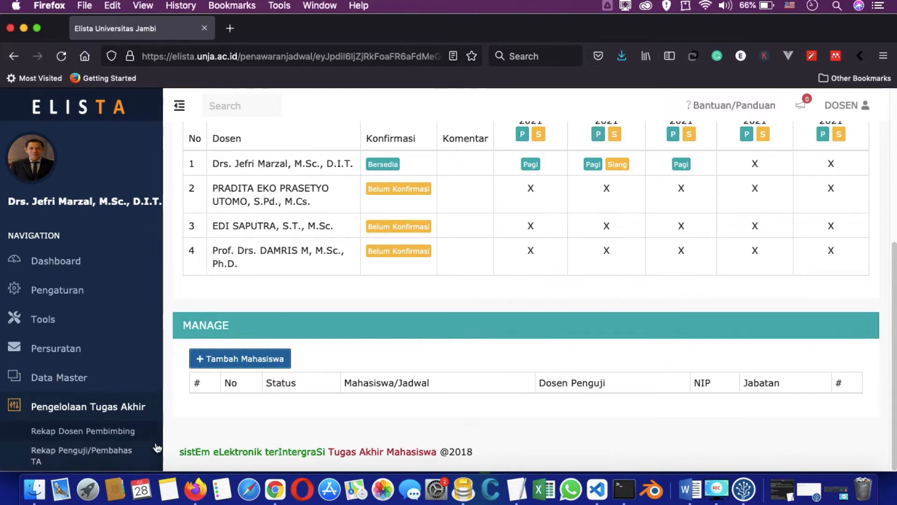
- Add the student in row 7 of the student list (angkatan 2016, Penentuan Jadwal Seminar Proposal) to the plot
{"action": "left_click", "coordinate": [260, 363]}
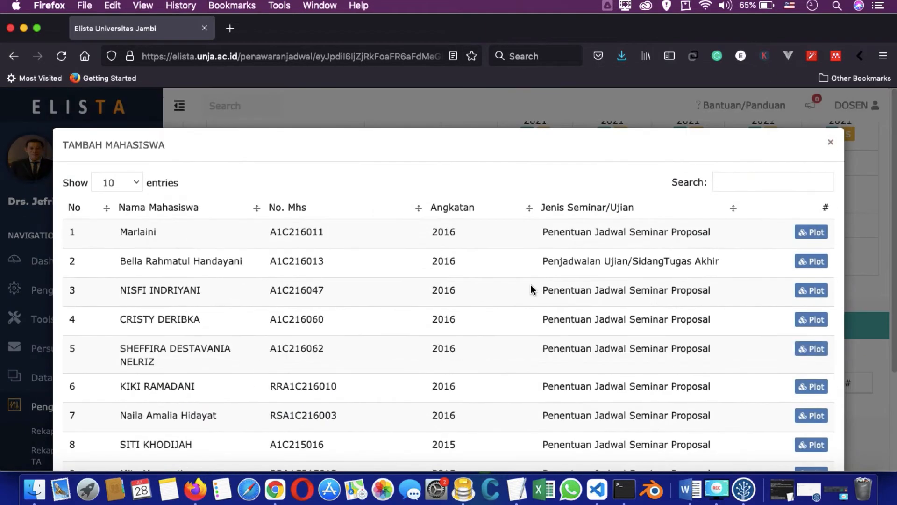
{"action": "scroll", "coordinate": [535, 288], "scroll_direction": "down", "scroll_amount": 5}
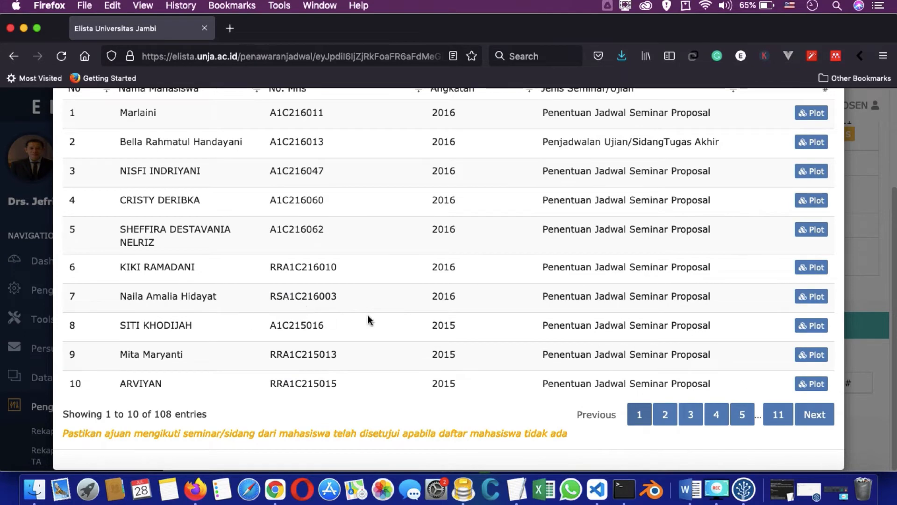
{"action": "left_click", "coordinate": [813, 297]}
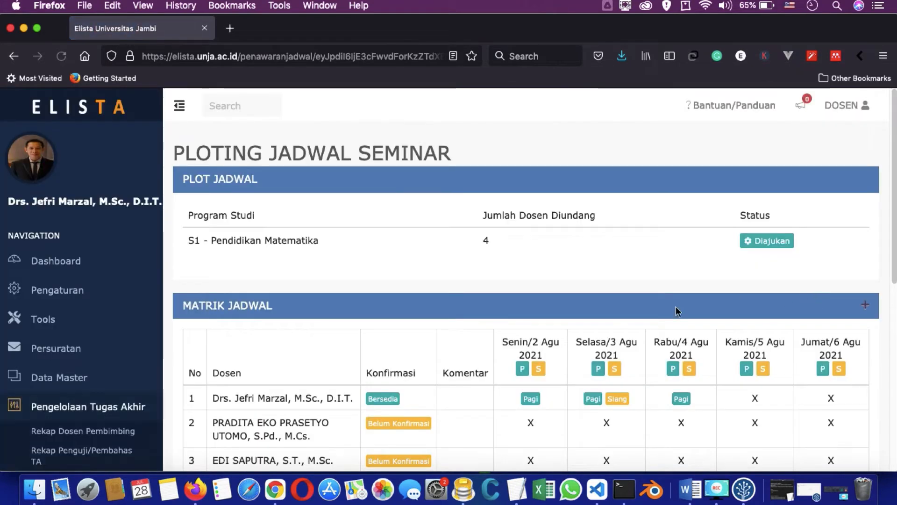
- Examine the plotted student's supervisors and their Jabatan under Manage, and compare them with the invited lecturers in the Matrik Jadwal
{"action": "scroll", "coordinate": [590, 330], "scroll_direction": "down", "scroll_amount": 5}
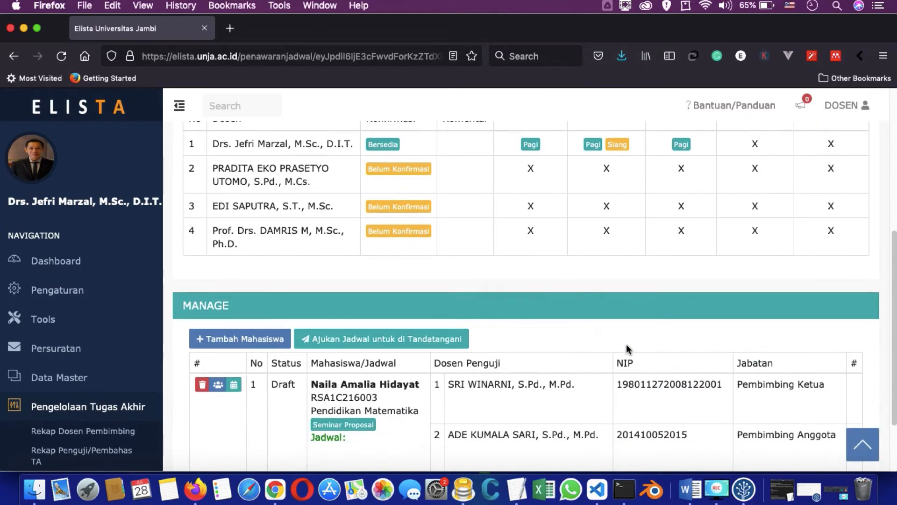
{"action": "scroll", "coordinate": [445, 360], "scroll_direction": "down", "scroll_amount": 1}
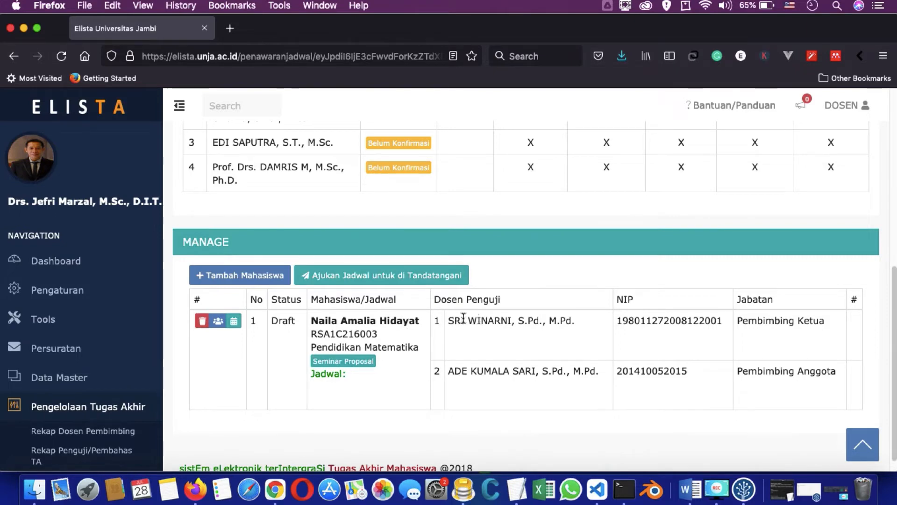
{"action": "left_click_drag", "start_coordinate": [447, 321], "coordinate": [606, 322]}
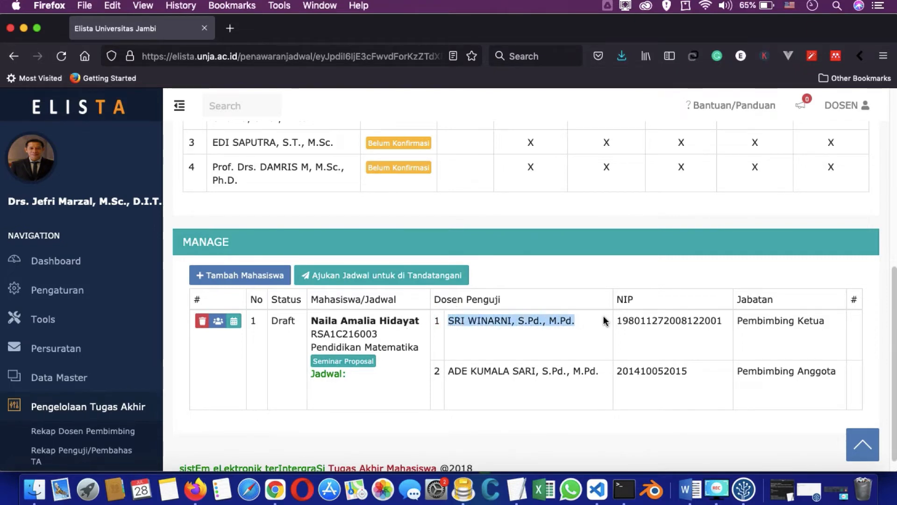
{"action": "left_click_drag", "start_coordinate": [810, 321], "coordinate": [784, 322]}
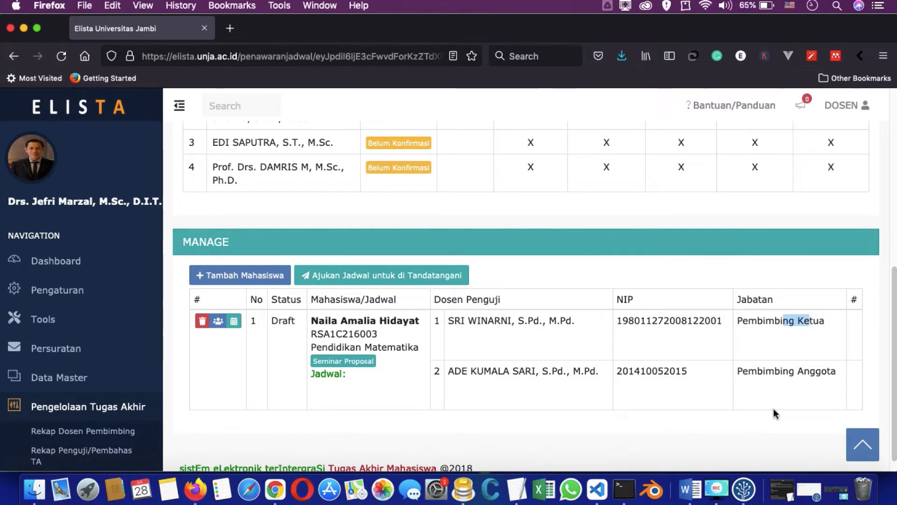
{"action": "left_click_drag", "start_coordinate": [755, 367], "coordinate": [824, 379]}
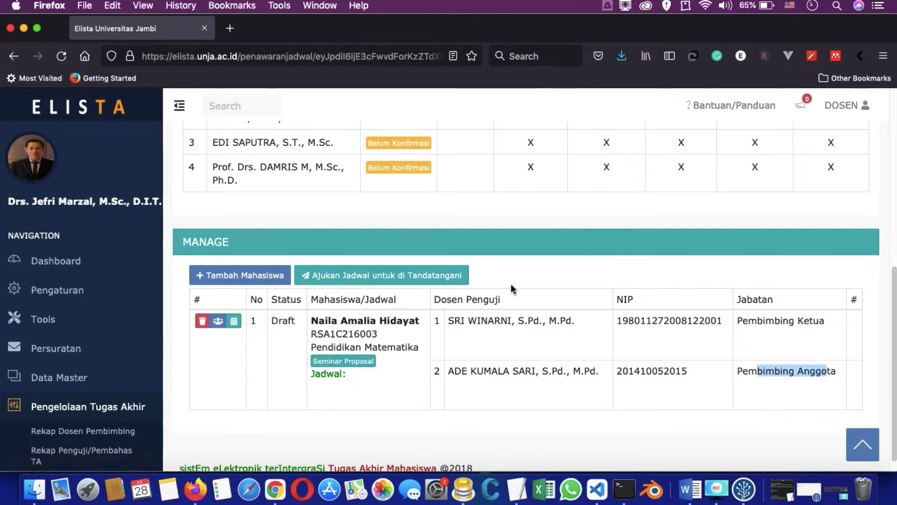
{"action": "scroll", "coordinate": [511, 286], "scroll_direction": "up", "scroll_amount": 3}
{"action": "scroll", "coordinate": [510, 288], "scroll_direction": "down", "scroll_amount": 3}
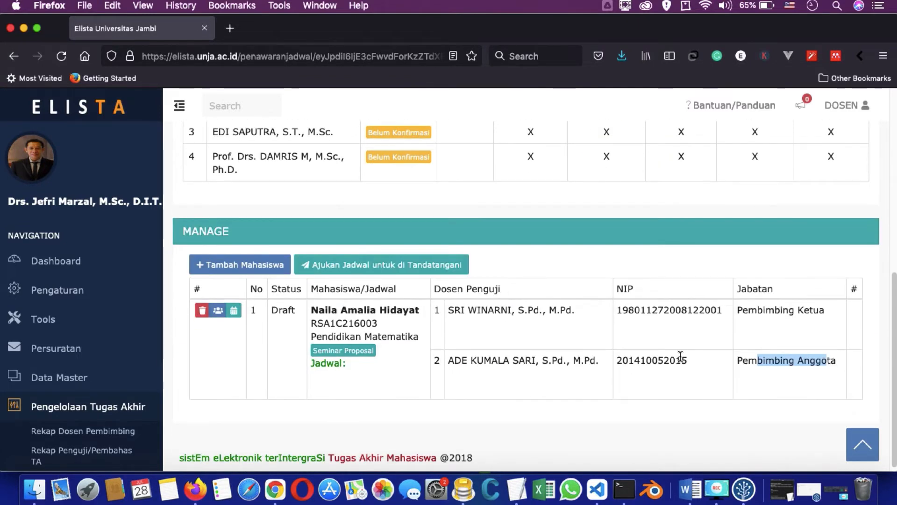
{"action": "left_click", "coordinate": [759, 365]}
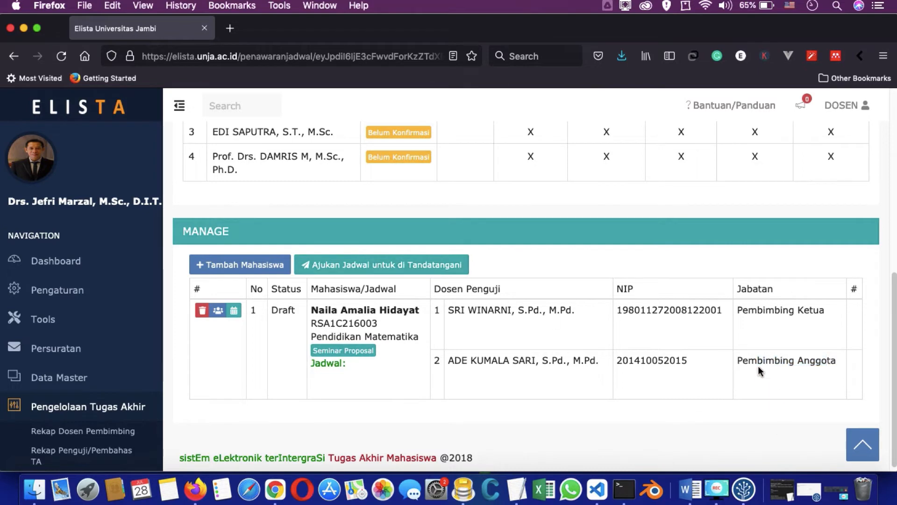
{"action": "scroll", "coordinate": [557, 287], "scroll_direction": "up", "scroll_amount": 3}
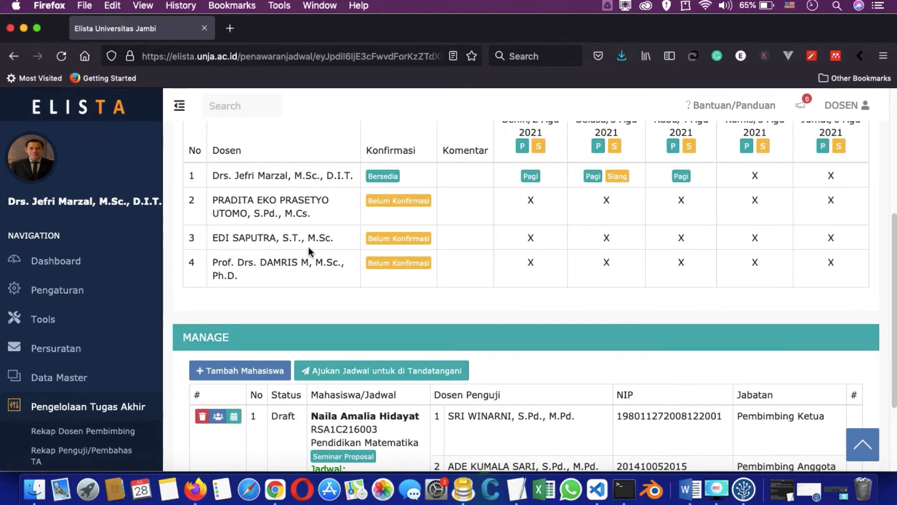
{"action": "scroll", "coordinate": [309, 251], "scroll_direction": "down", "scroll_amount": 3}
- Add the first invited lecturer, the one marked Bersedia, as Penguji Ketua for the plotted student and save
{"action": "left_click", "coordinate": [220, 310]}
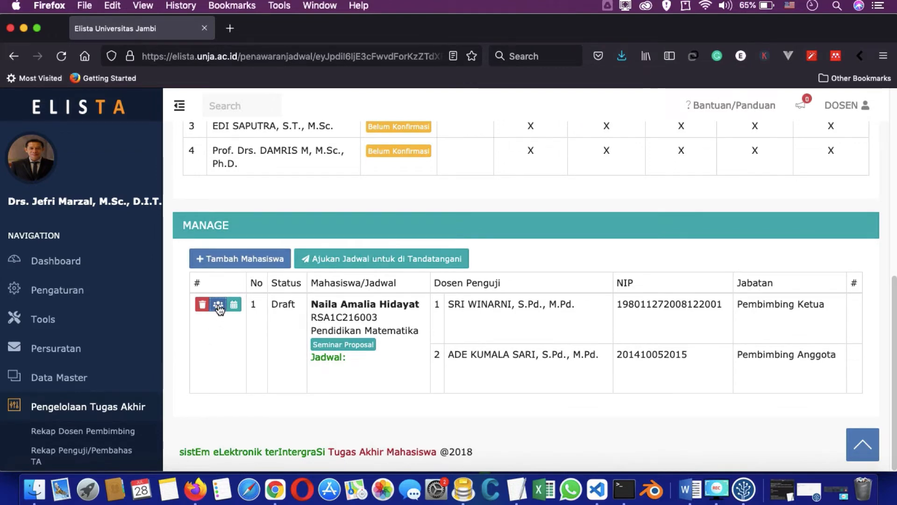
{"action": "left_click", "coordinate": [218, 306]}
{"action": "left_click", "coordinate": [290, 176]}
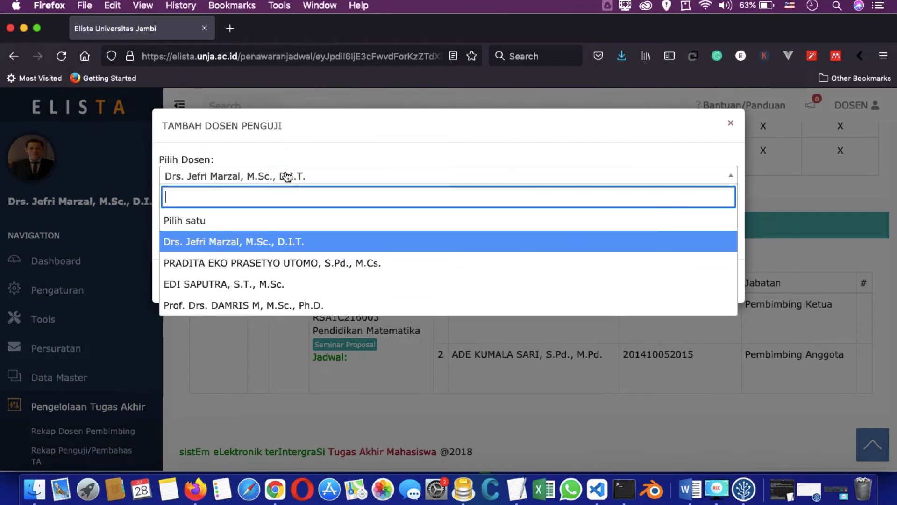
{"action": "left_click", "coordinate": [276, 242]}
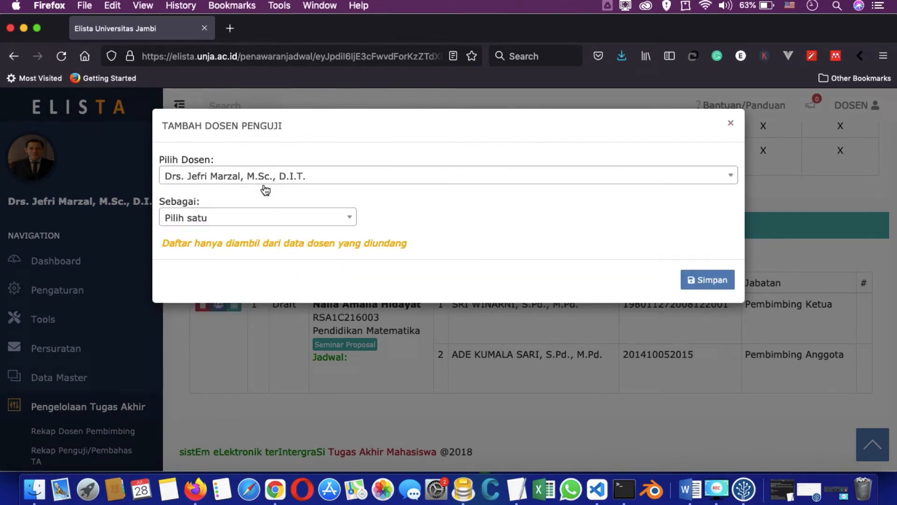
{"action": "left_click", "coordinate": [276, 222]}
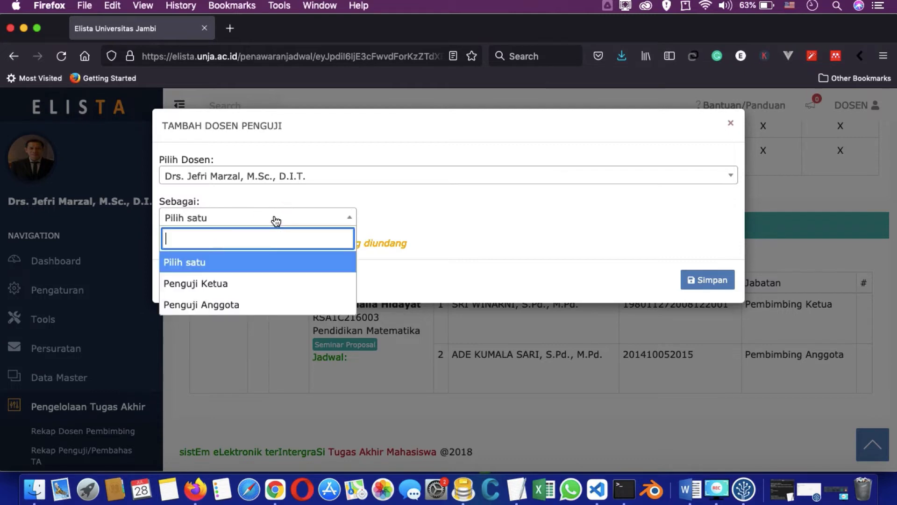
{"action": "left_click", "coordinate": [218, 289]}
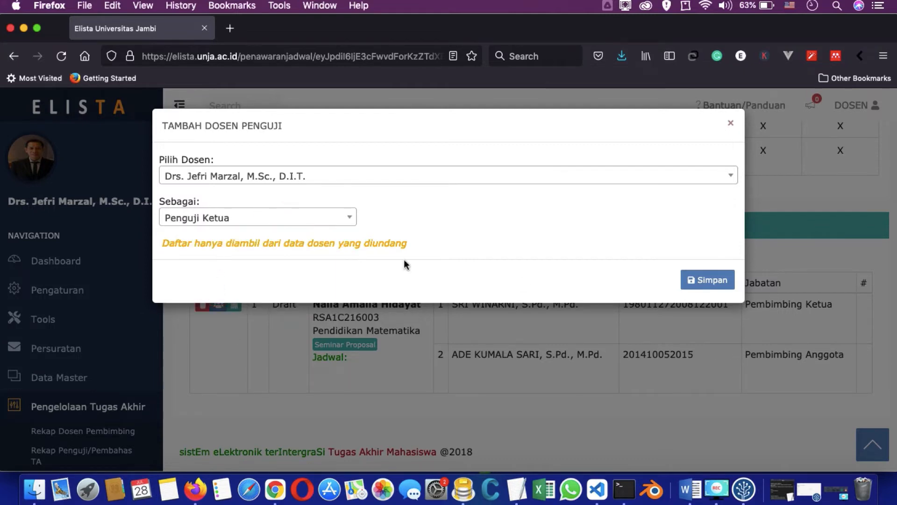
{"action": "left_click", "coordinate": [708, 282]}
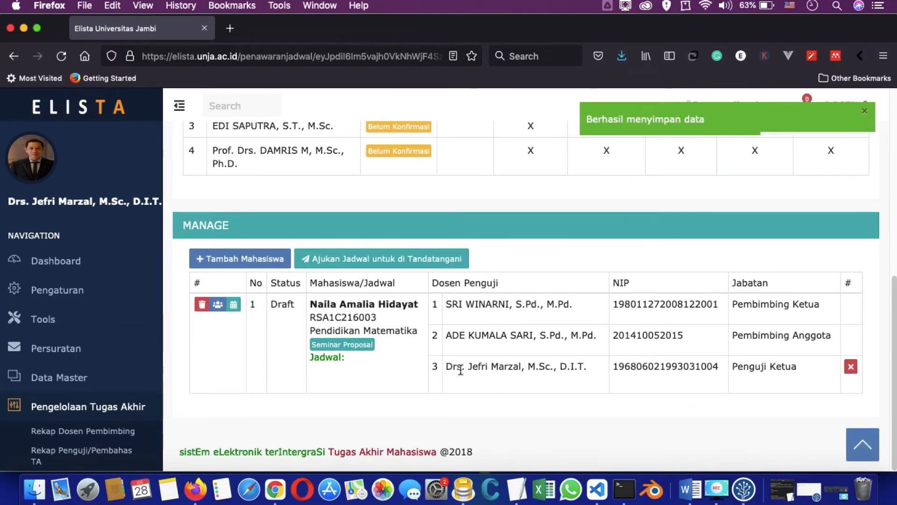
- Add the second invited lecturer in the matrix as Penguji Anggota for the same student and save
{"action": "left_click", "coordinate": [217, 304]}
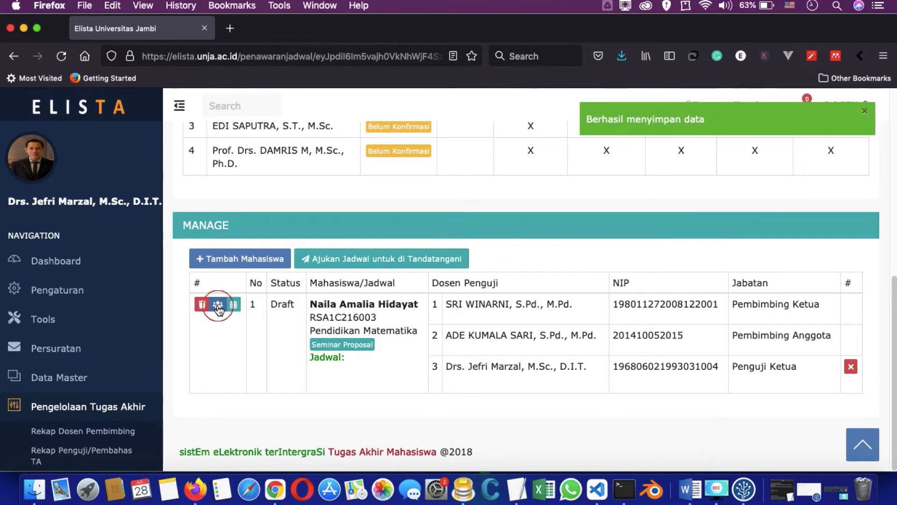
{"action": "left_click", "coordinate": [198, 176]}
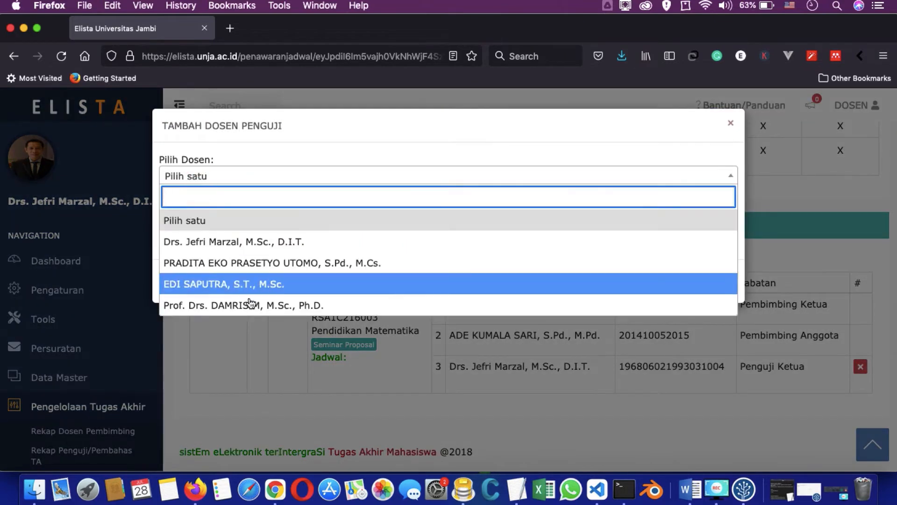
{"action": "left_click", "coordinate": [254, 263]}
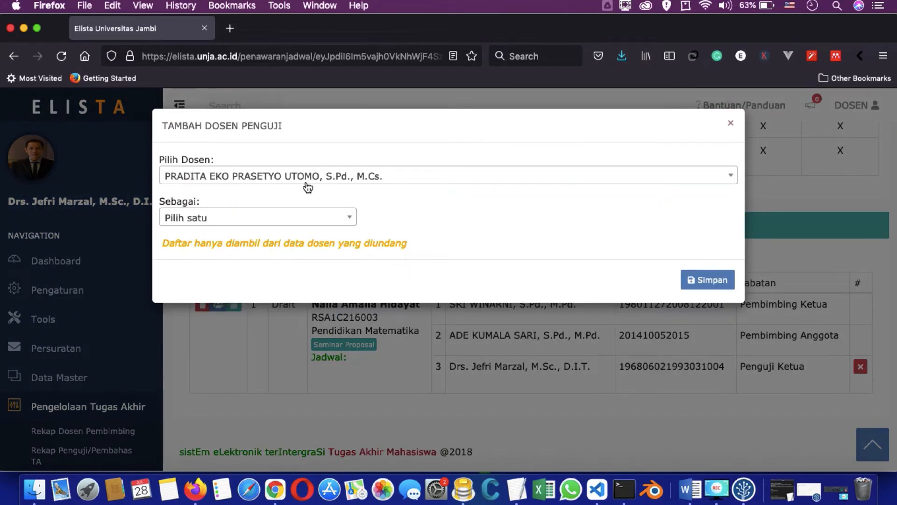
{"action": "left_click", "coordinate": [296, 220]}
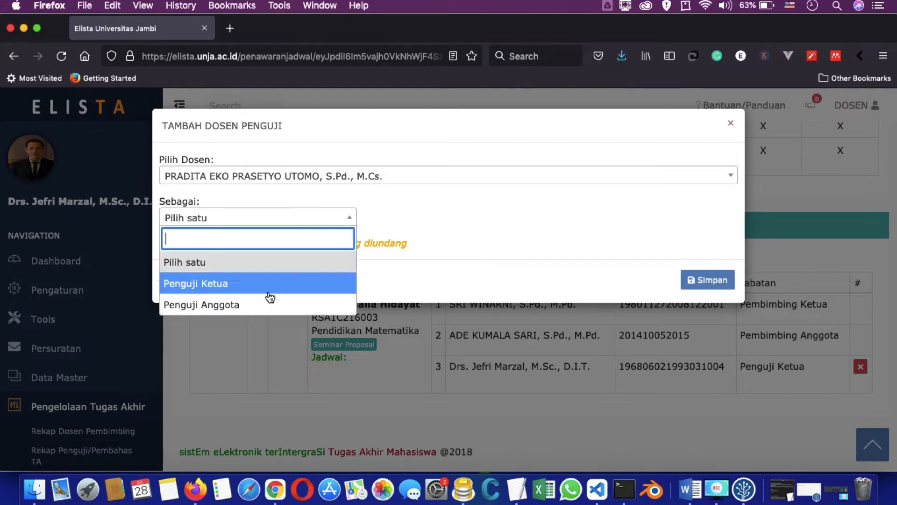
{"action": "left_click", "coordinate": [230, 306]}
{"action": "left_click", "coordinate": [712, 281]}
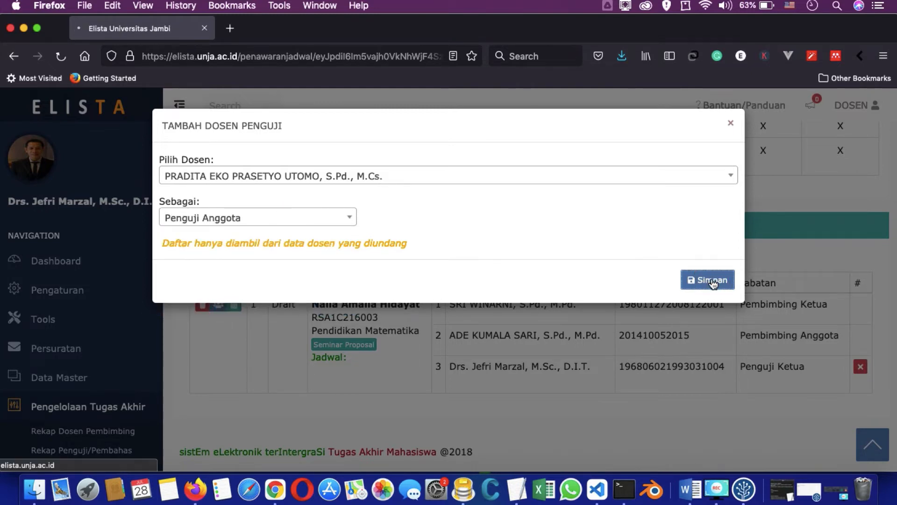
{"action": "scroll", "coordinate": [712, 282], "scroll_direction": "down", "scroll_amount": 10}
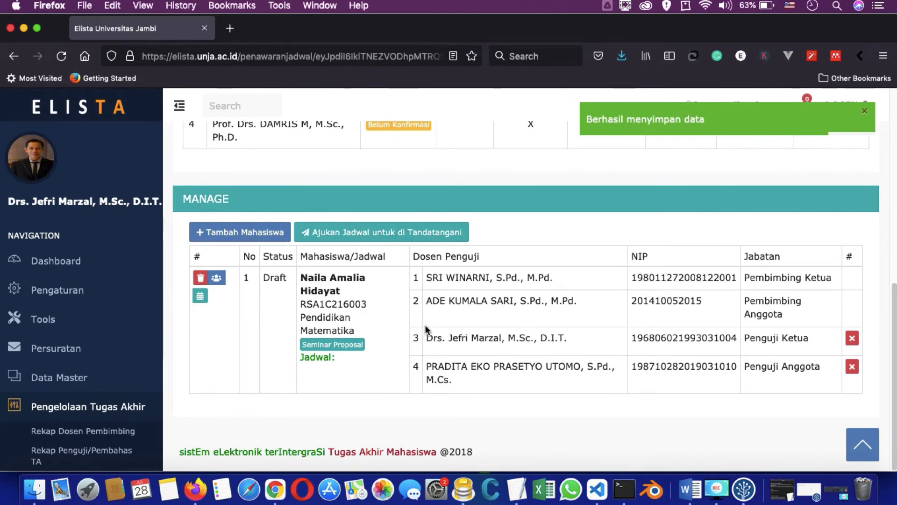
- Set the plotted student's seminar schedule to Selasa / 3 Agu 2021, starting at 01:00, held Daring, and submit it
{"action": "scroll", "coordinate": [268, 314], "scroll_direction": "up", "scroll_amount": 2}
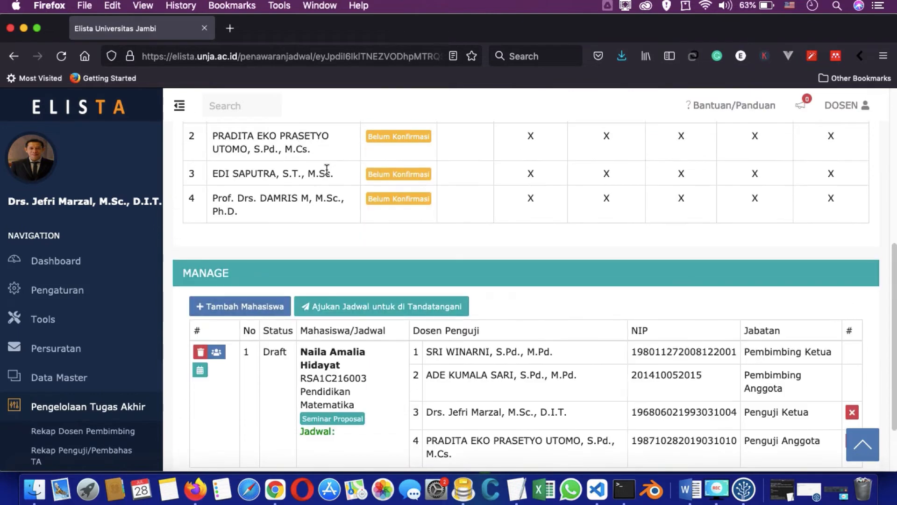
{"action": "scroll", "coordinate": [314, 437], "scroll_direction": "up", "scroll_amount": 5}
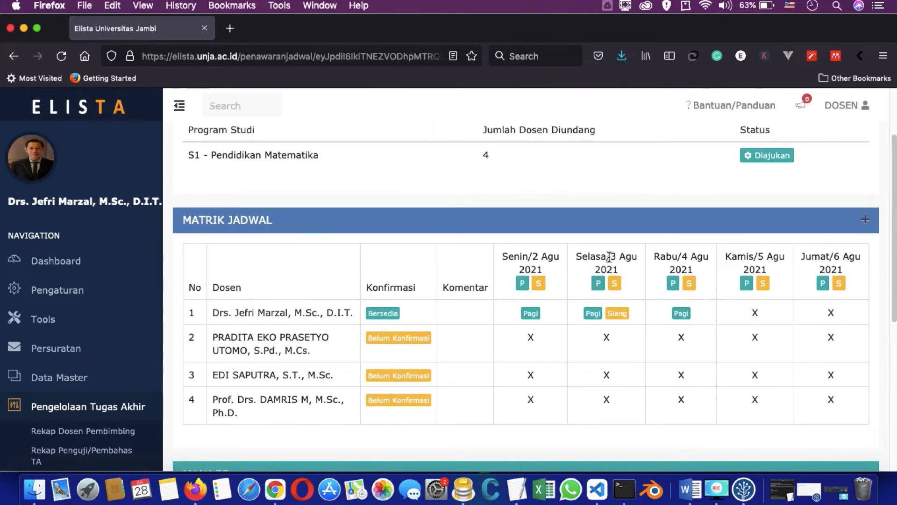
{"action": "scroll", "coordinate": [608, 303], "scroll_direction": "down", "scroll_amount": 1}
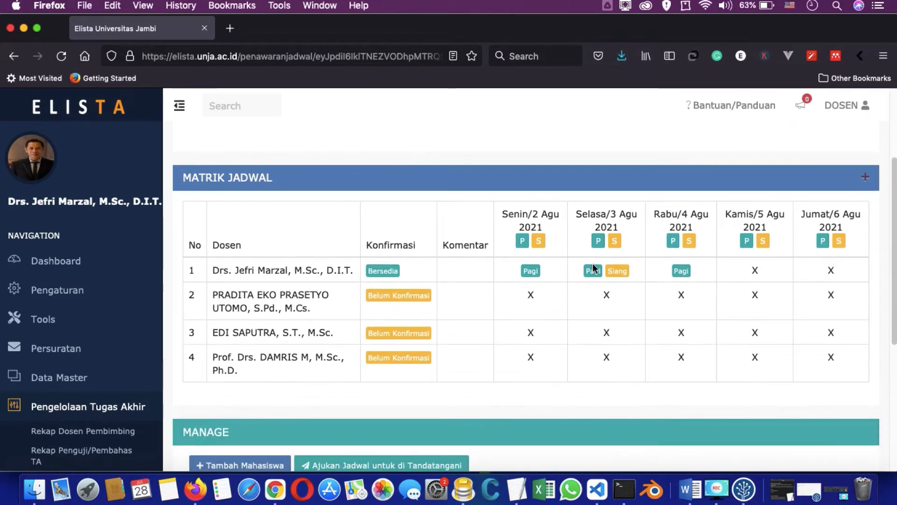
{"action": "scroll", "coordinate": [204, 328], "scroll_direction": "down", "scroll_amount": 6}
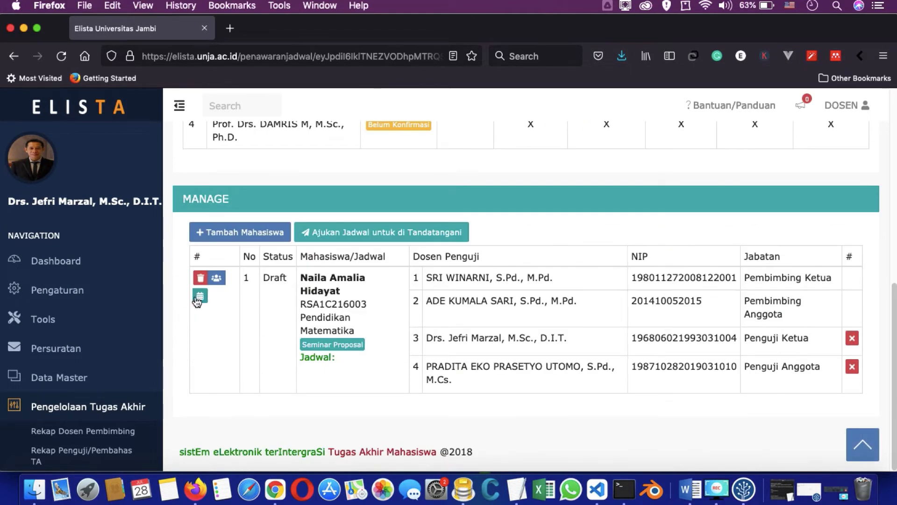
{"action": "left_click", "coordinate": [198, 299]}
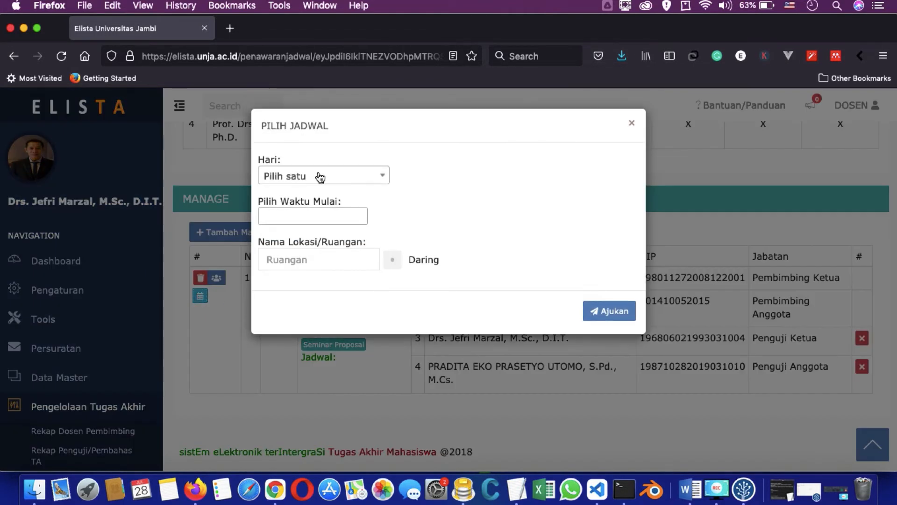
{"action": "left_click", "coordinate": [317, 176]}
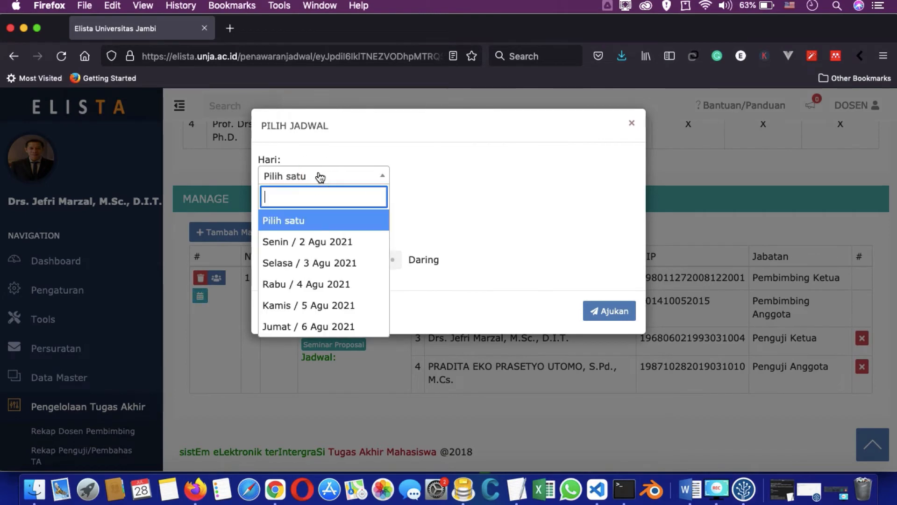
{"action": "left_click", "coordinate": [327, 263]}
{"action": "left_click", "coordinate": [317, 216]}
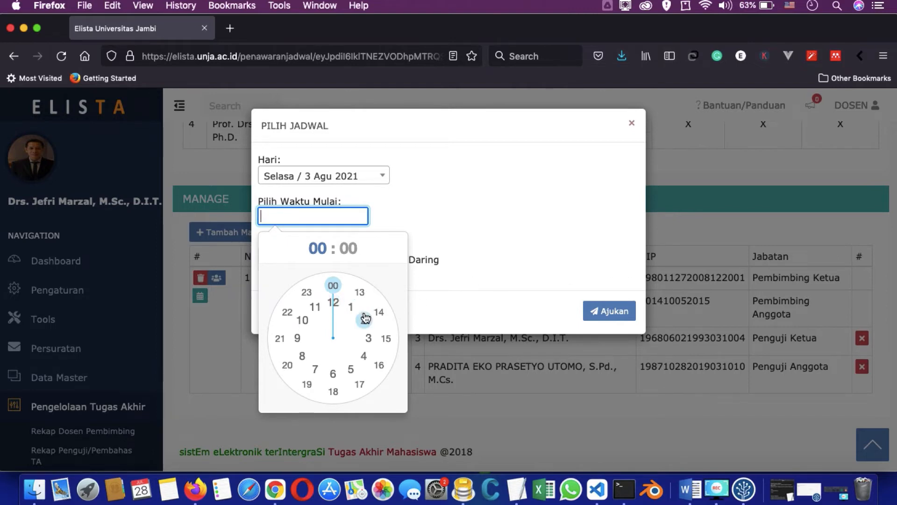
{"action": "left_click", "coordinate": [351, 305]}
{"action": "left_click", "coordinate": [334, 288]}
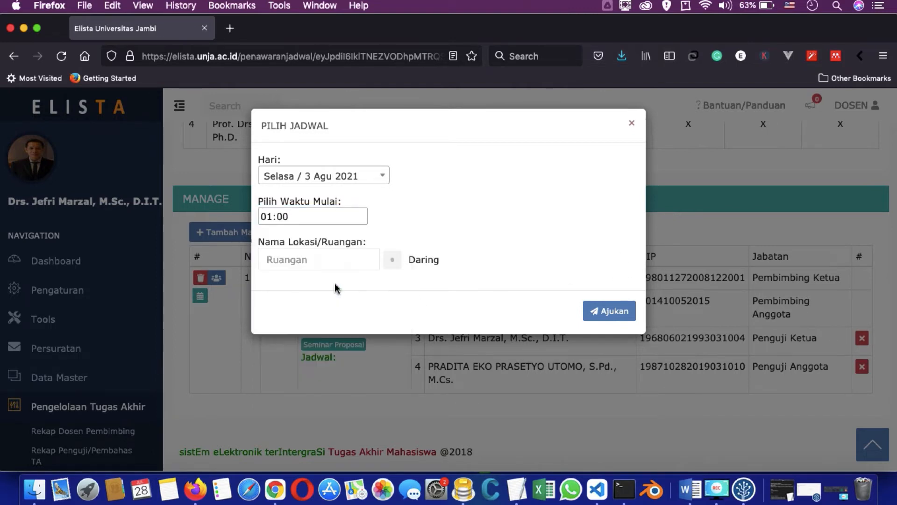
{"action": "left_click", "coordinate": [397, 261]}
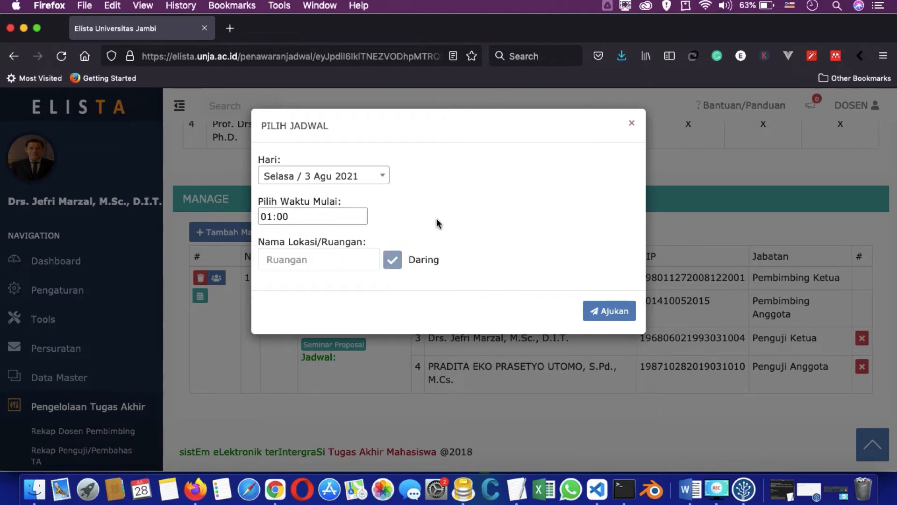
{"action": "left_click", "coordinate": [606, 311]}
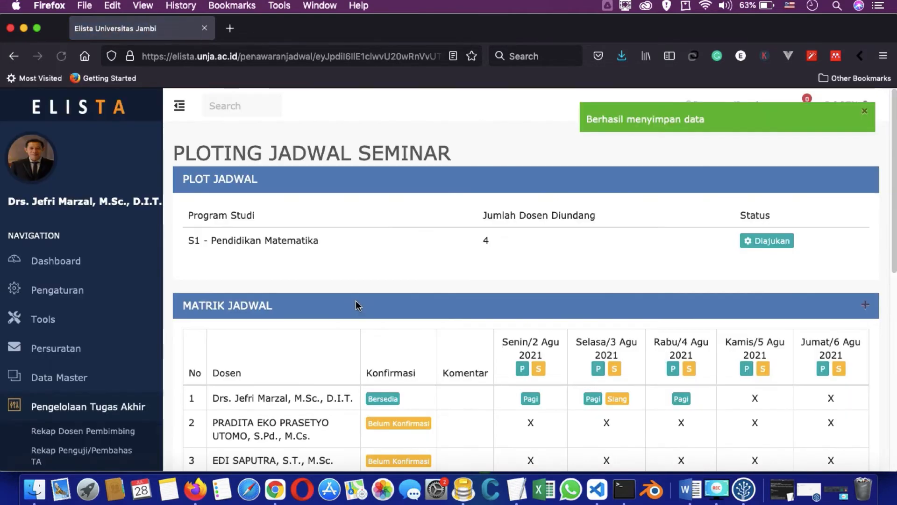
- Look through the list of further students available for plotting, and close it without adding anyone
{"action": "scroll", "coordinate": [357, 304], "scroll_direction": "down", "scroll_amount": 8}
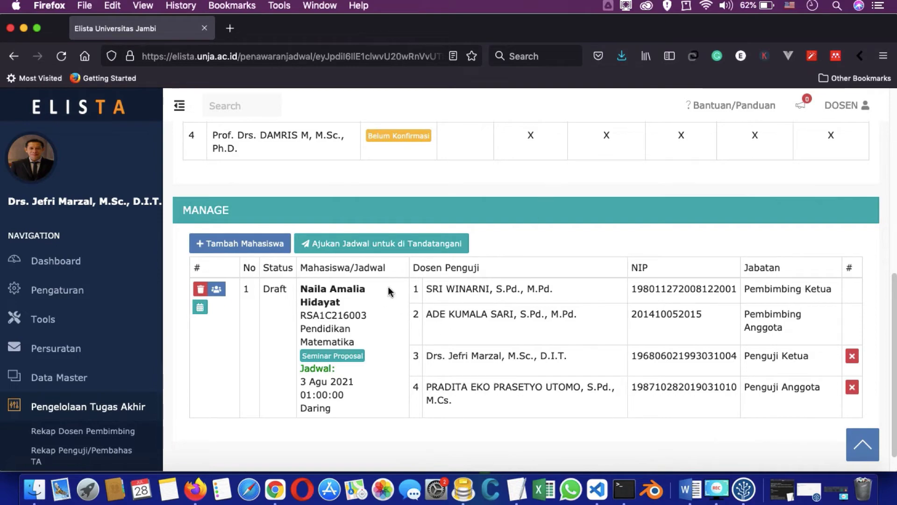
{"action": "left_click", "coordinate": [241, 243]}
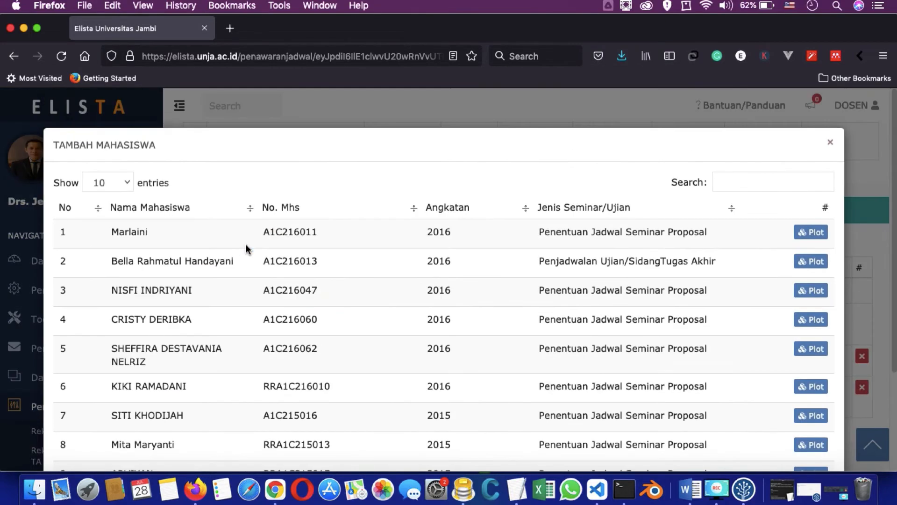
{"action": "scroll", "coordinate": [245, 253], "scroll_direction": "down", "scroll_amount": 5}
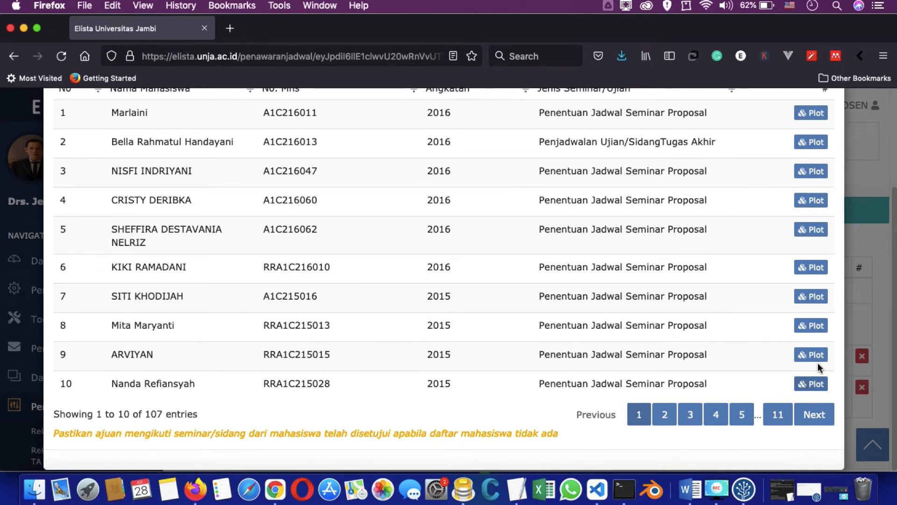
{"action": "left_click", "coordinate": [869, 263]}
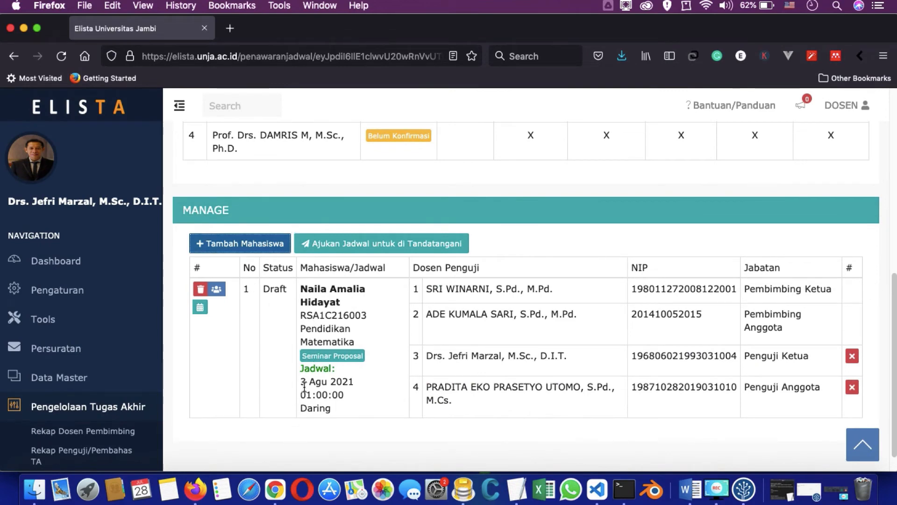
- Try to submit the plotted seminar schedule for signing, and close the submission dialog
{"action": "scroll", "coordinate": [361, 329], "scroll_direction": "up", "scroll_amount": 1}
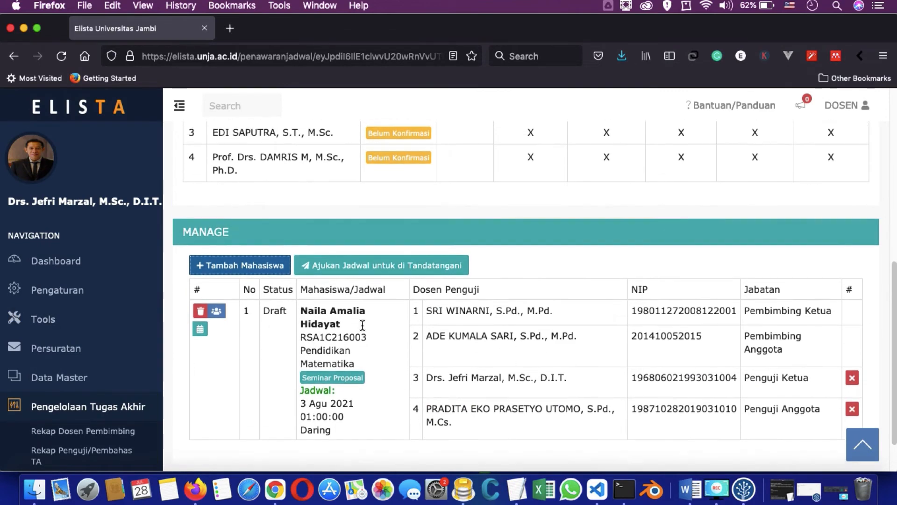
{"action": "scroll", "coordinate": [364, 318], "scroll_direction": "up", "scroll_amount": 3}
{"action": "scroll", "coordinate": [367, 306], "scroll_direction": "down", "scroll_amount": 3}
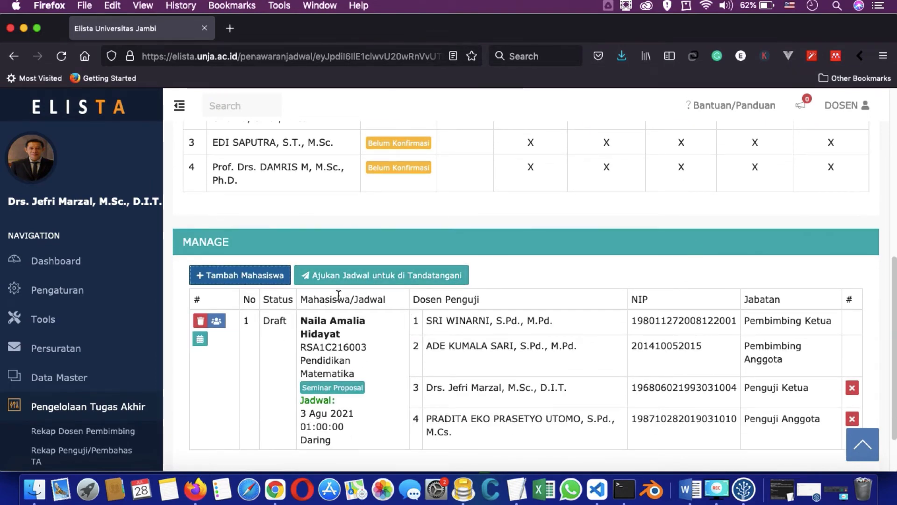
{"action": "left_click", "coordinate": [359, 276]}
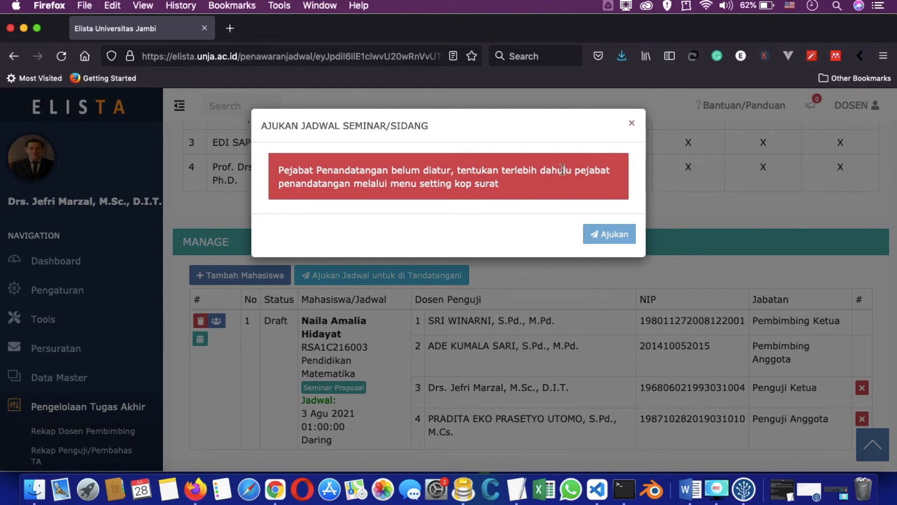
{"action": "left_click", "coordinate": [722, 192]}
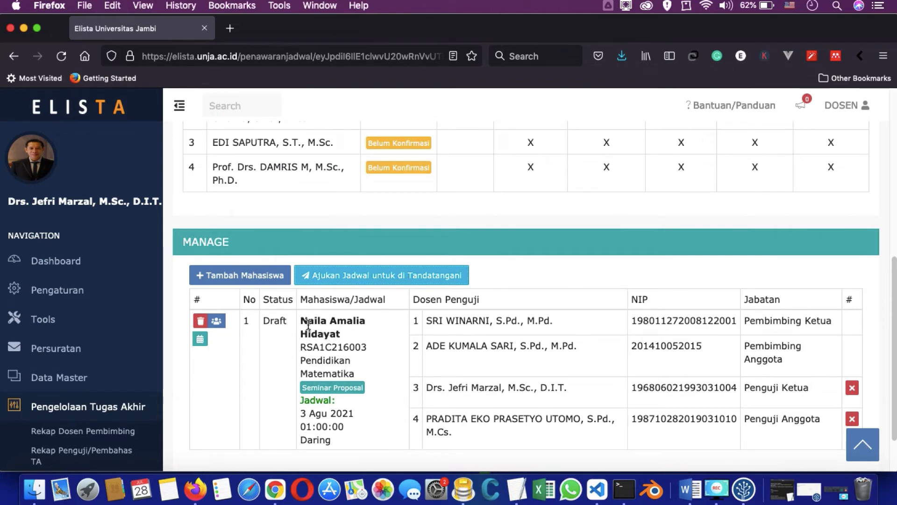
- Submit the plotted seminar schedule to the Wakil Dekan Bidang Akademik for signing
{"action": "scroll", "coordinate": [611, 355], "scroll_direction": "up", "scroll_amount": 1}
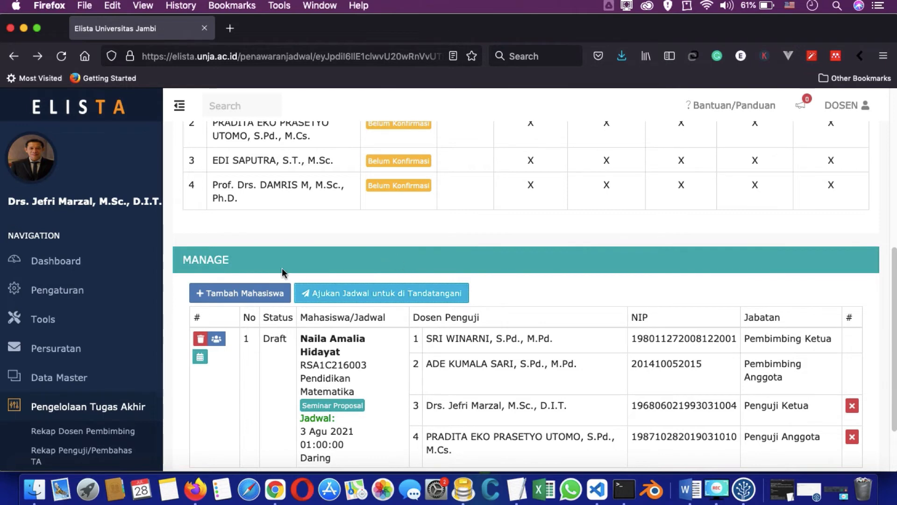
{"action": "left_click", "coordinate": [394, 293]}
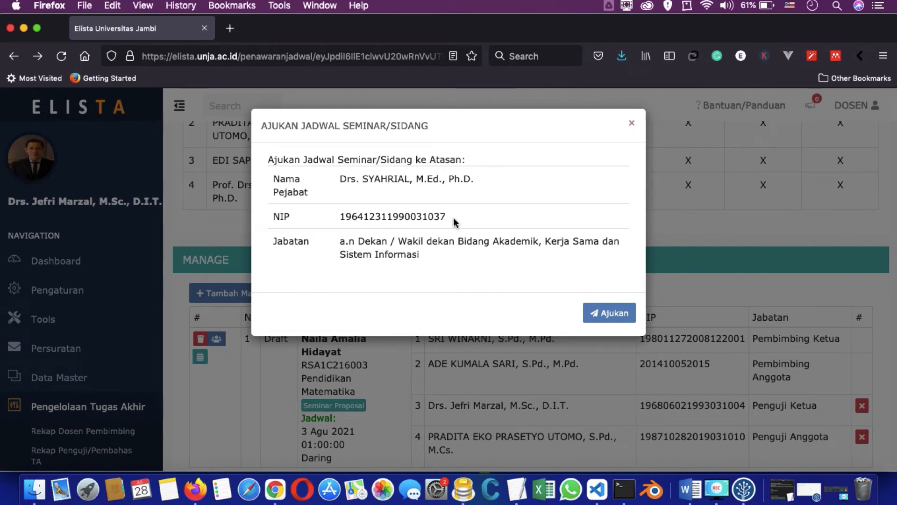
{"action": "left_click", "coordinate": [615, 317]}
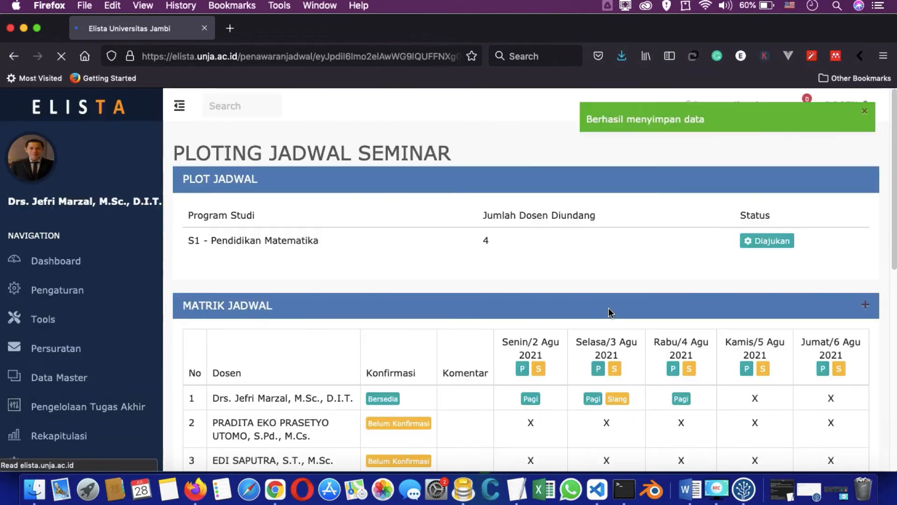
- Review the submitted plot, checking its status, the lecturer availability matrix and the student's schedule and examiners under Manage
{"action": "scroll", "coordinate": [568, 262], "scroll_direction": "down", "scroll_amount": 6}
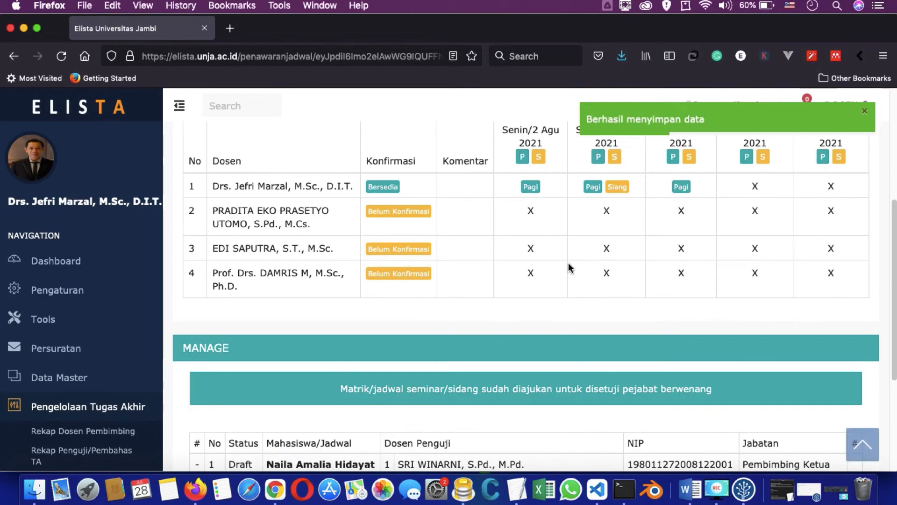
{"action": "scroll", "coordinate": [568, 262], "scroll_direction": "down", "scroll_amount": 3}
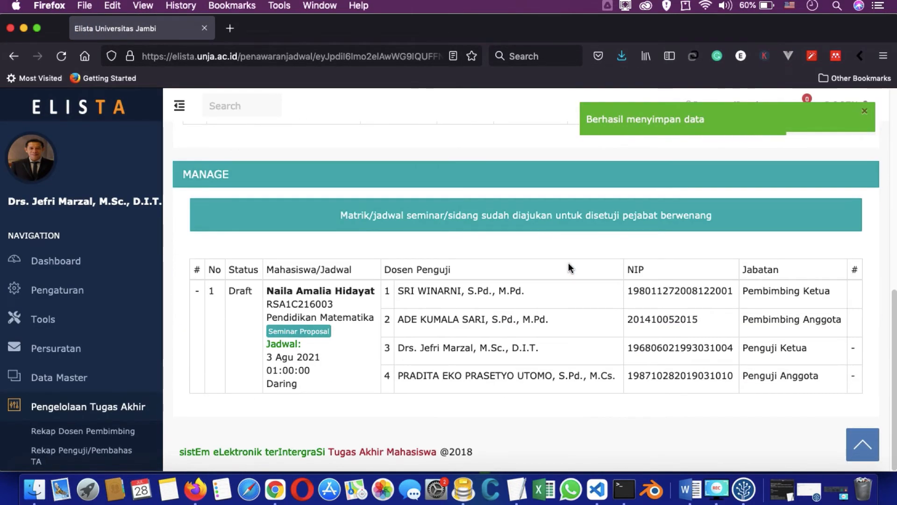
{"action": "scroll", "coordinate": [568, 263], "scroll_direction": "up", "scroll_amount": 3}
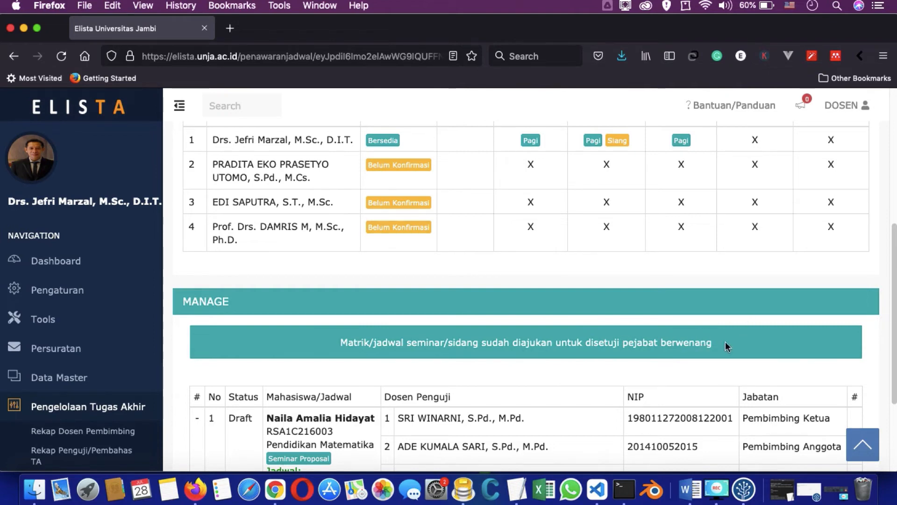
{"action": "scroll", "coordinate": [489, 328], "scroll_direction": "down", "scroll_amount": 3}
{"action": "scroll", "coordinate": [489, 324], "scroll_direction": "up", "scroll_amount": 3}
{"action": "scroll", "coordinate": [491, 326], "scroll_direction": "up", "scroll_amount": 5}
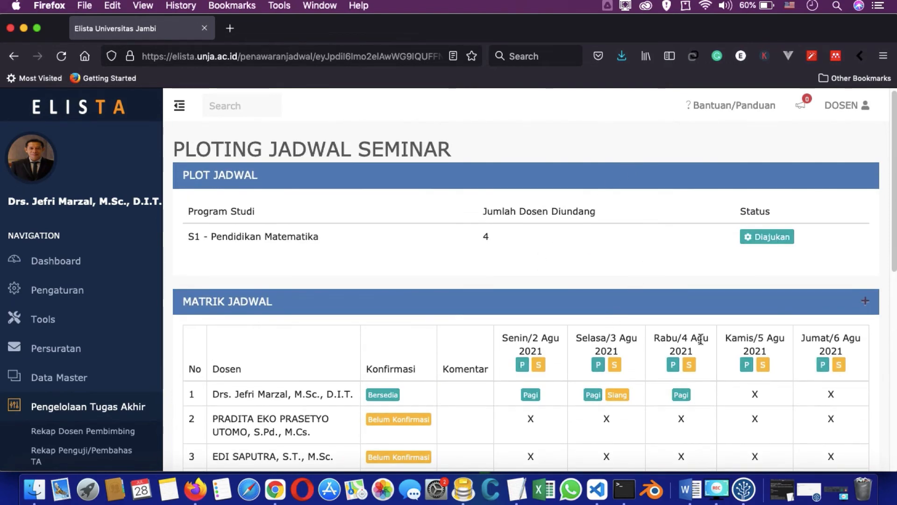
{"action": "scroll", "coordinate": [660, 263], "scroll_direction": "down", "scroll_amount": 8}
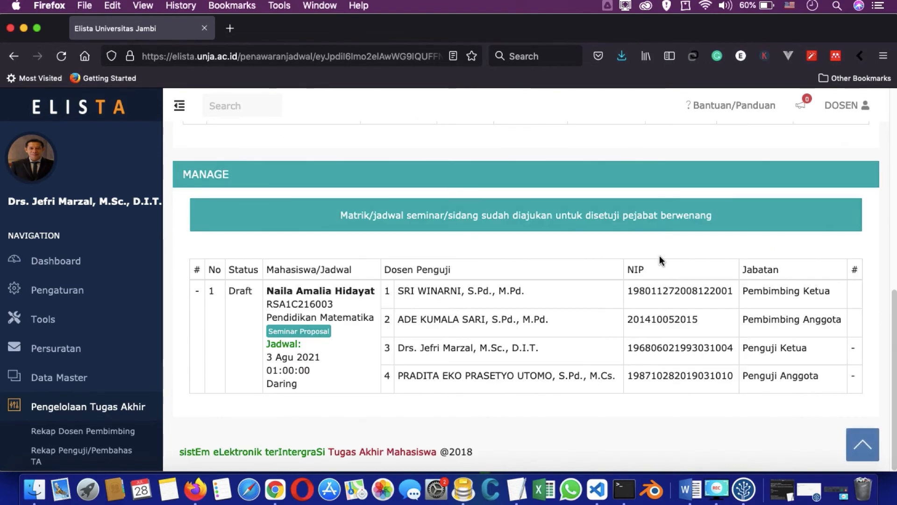
{"action": "scroll", "coordinate": [718, 246], "scroll_direction": "up", "scroll_amount": 8}
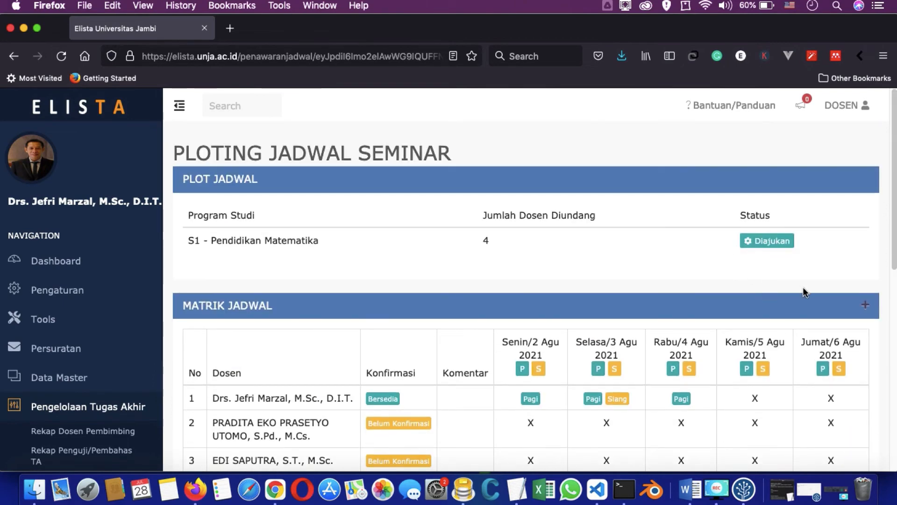
{"action": "scroll", "coordinate": [583, 312], "scroll_direction": "down", "scroll_amount": 5}
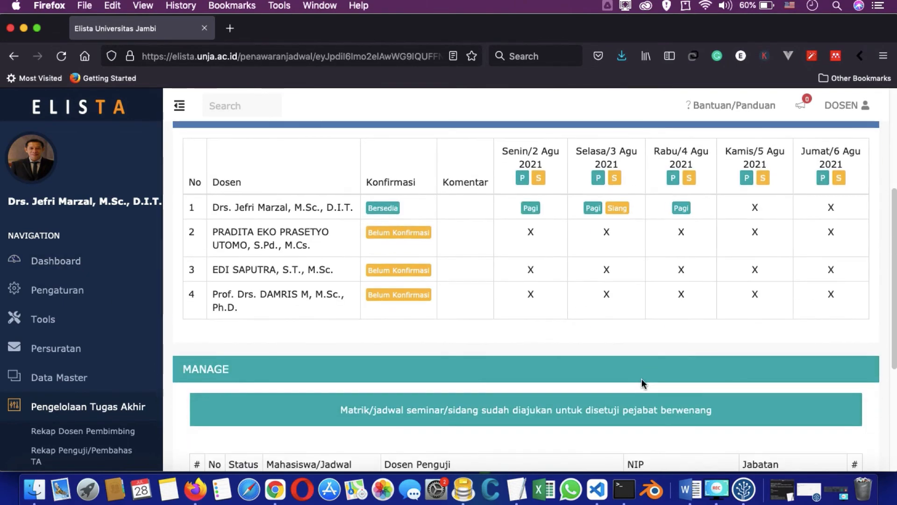
{"action": "scroll", "coordinate": [666, 238], "scroll_direction": "up", "scroll_amount": 5}
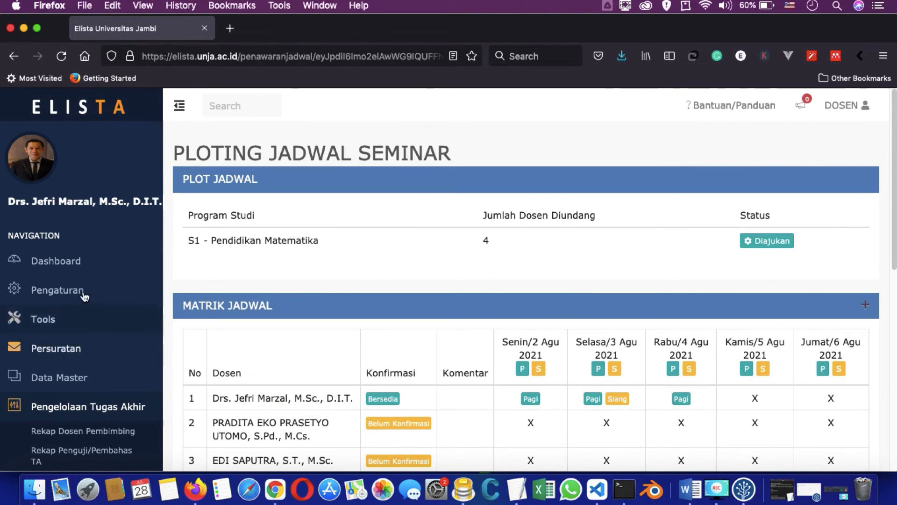
{"action": "scroll", "coordinate": [86, 293], "scroll_direction": "down", "scroll_amount": 5}
{"action": "scroll", "coordinate": [492, 239], "scroll_direction": "up", "scroll_amount": 3}
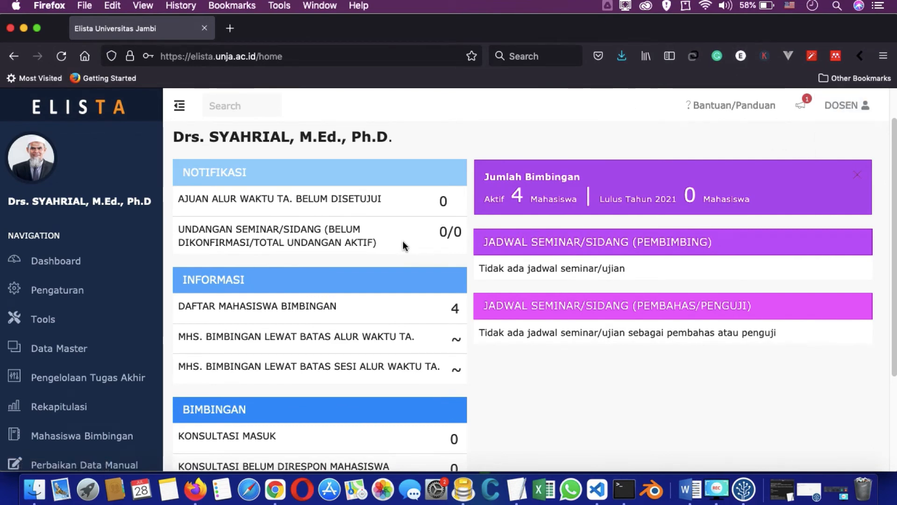
- In the signing official's account, open the Pendidikan Matematika schedule submission of 28 Jul 2021 for processing and examine its details
{"action": "left_click", "coordinate": [61, 316]}
{"action": "scroll", "coordinate": [112, 280], "scroll_direction": "down", "scroll_amount": 2}
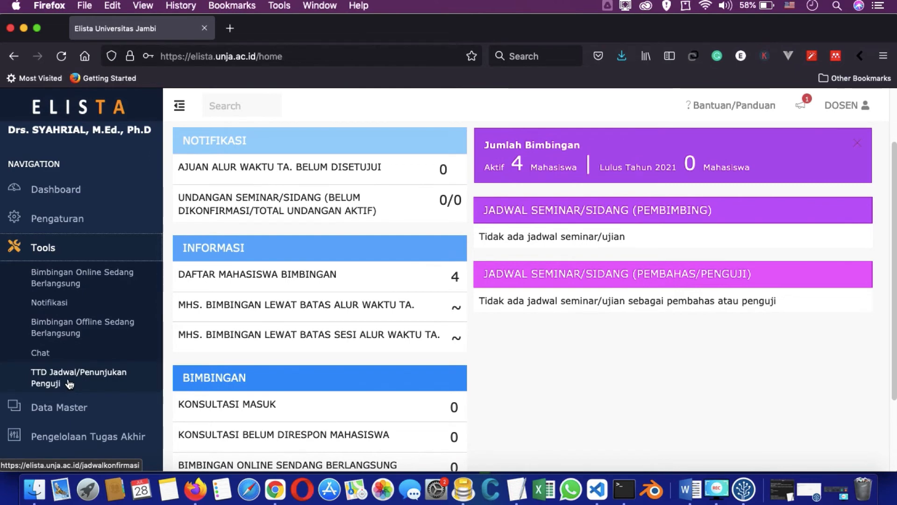
{"action": "left_click", "coordinate": [69, 384]}
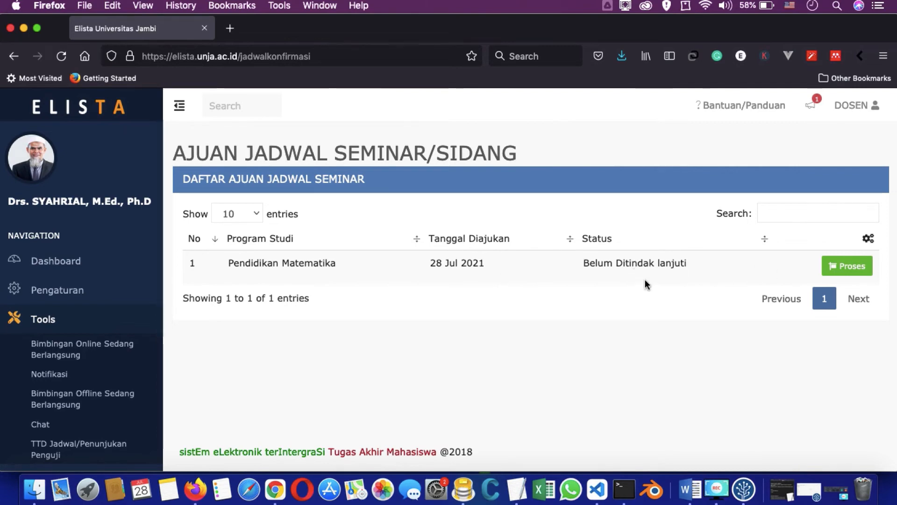
{"action": "left_click", "coordinate": [849, 271]}
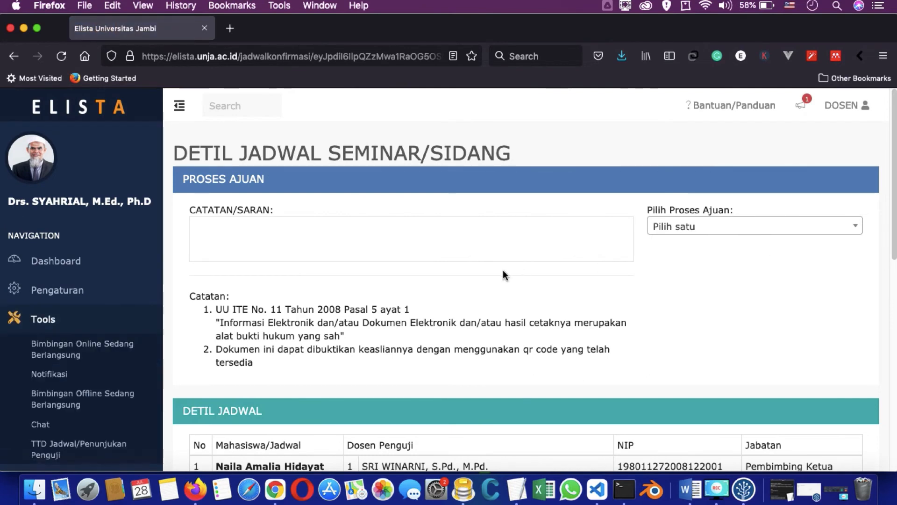
{"action": "scroll", "coordinate": [481, 270], "scroll_direction": "down", "scroll_amount": 2}
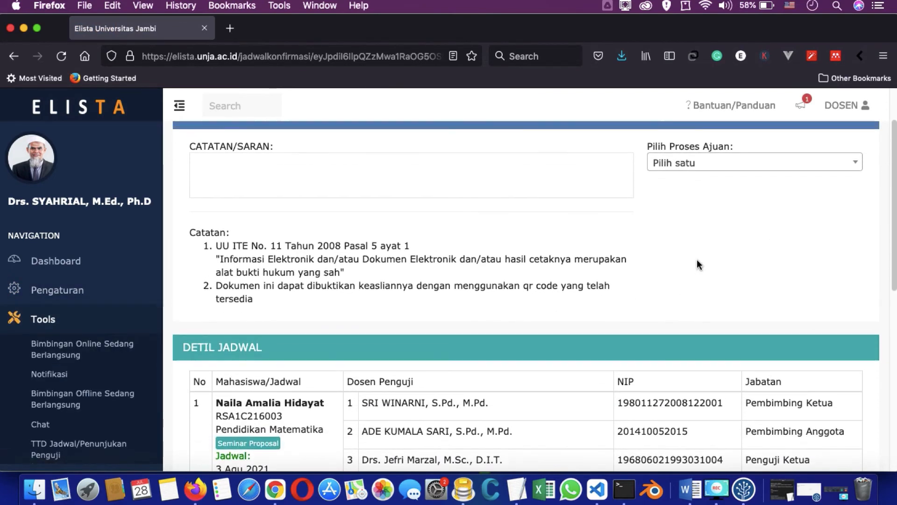
{"action": "scroll", "coordinate": [671, 253], "scroll_direction": "down", "scroll_amount": 4}
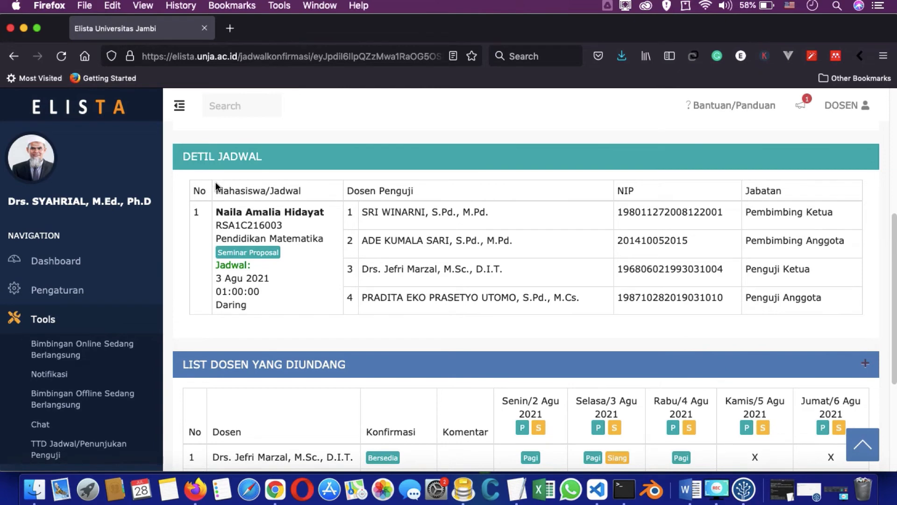
- Process the schedule submission with Setujui & Terbitkan Surat Penunjukan, sign it electronically, and confirm the approval
{"action": "scroll", "coordinate": [271, 392], "scroll_direction": "down", "scroll_amount": 2}
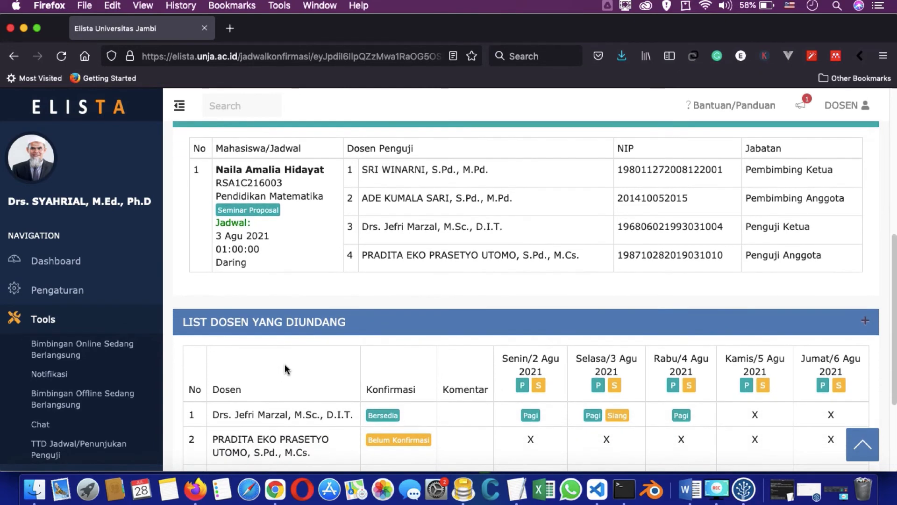
{"action": "scroll", "coordinate": [325, 346], "scroll_direction": "up", "scroll_amount": 10}
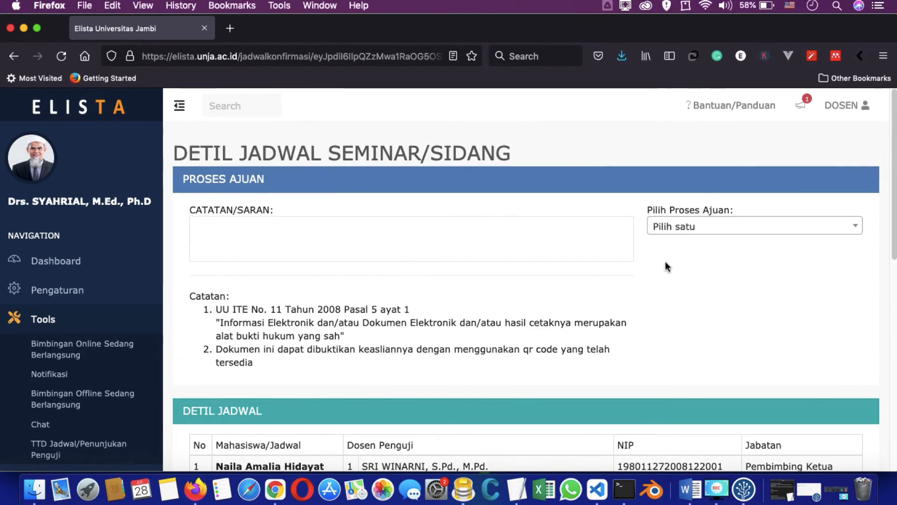
{"action": "left_click", "coordinate": [682, 227]}
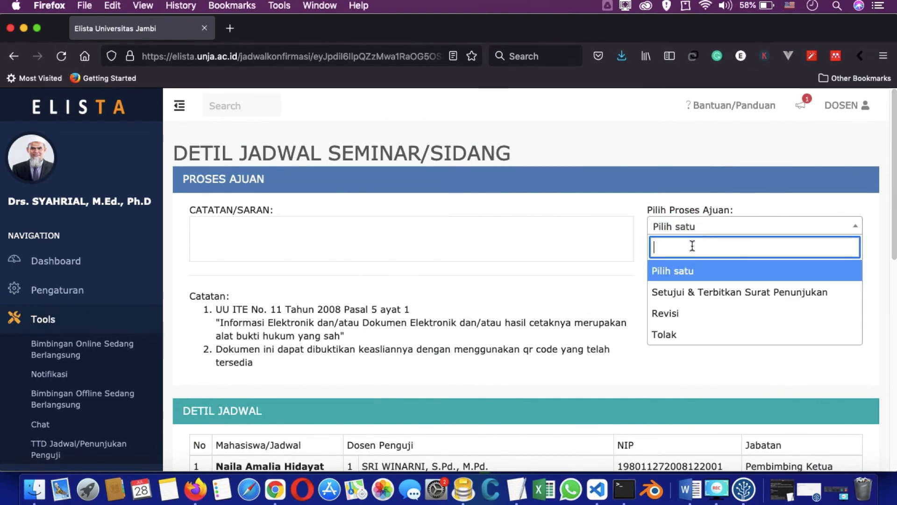
{"action": "left_click", "coordinate": [718, 292]}
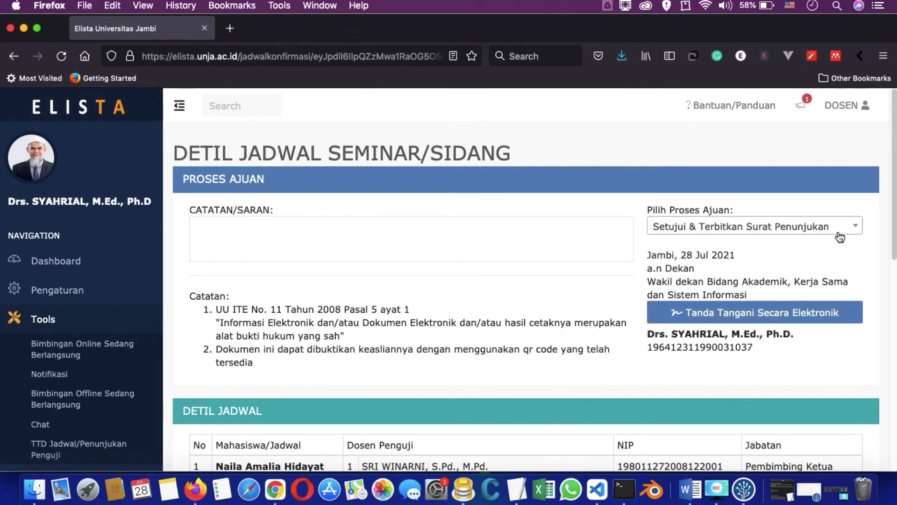
{"action": "left_click", "coordinate": [768, 311]}
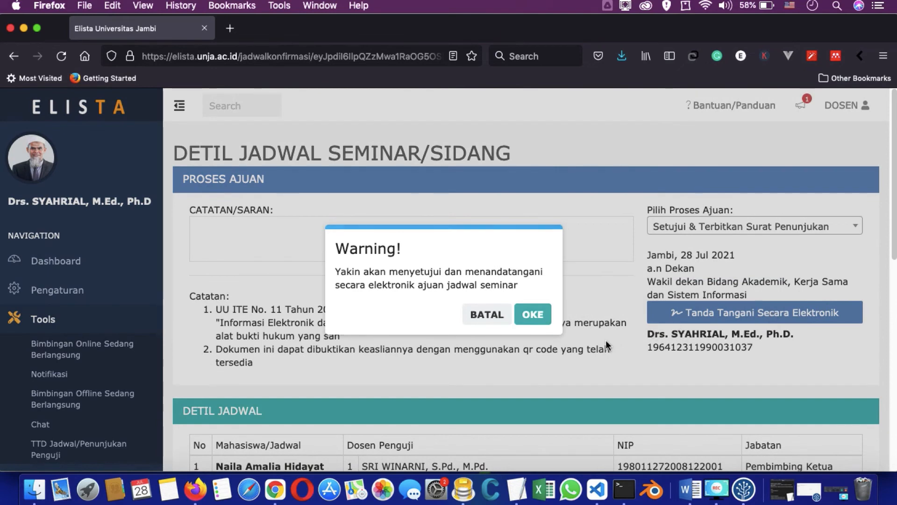
{"action": "left_click", "coordinate": [535, 315]}
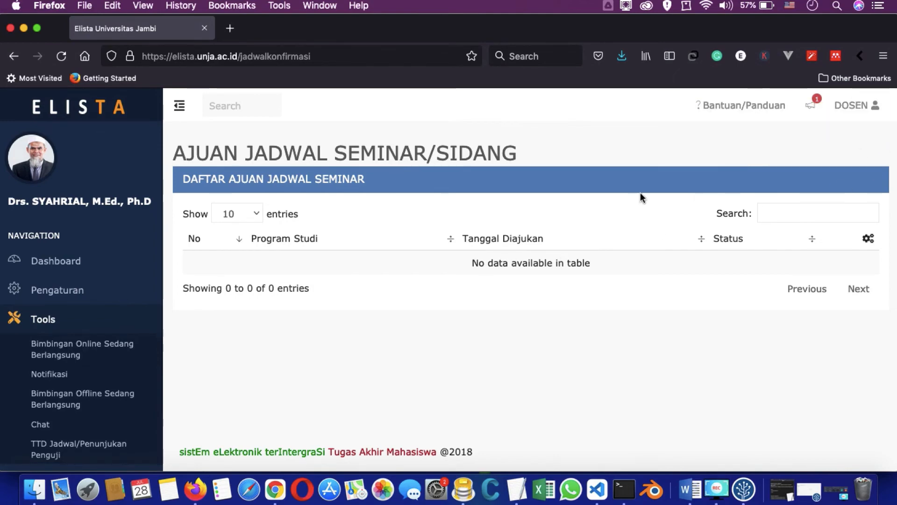
- Log out of the signing official's account
{"action": "left_click", "coordinate": [853, 105]}
{"action": "left_click", "coordinate": [674, 124]}
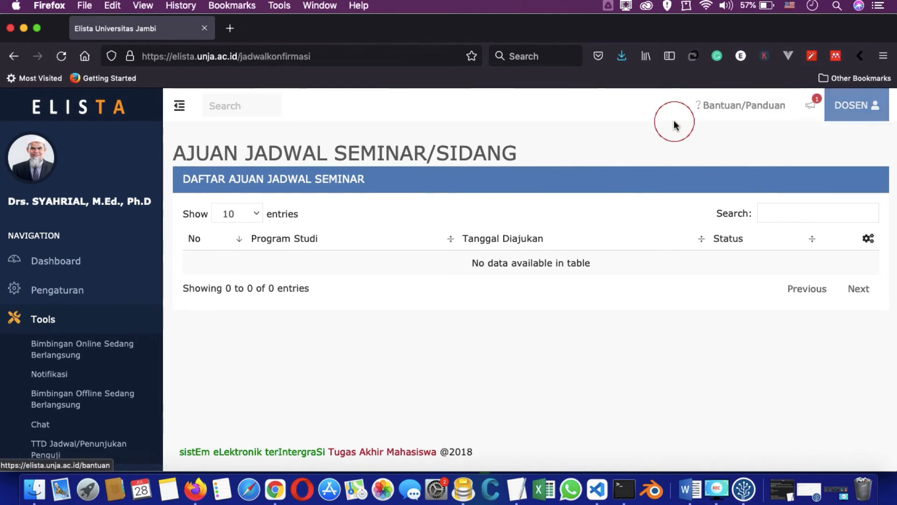
{"action": "left_click", "coordinate": [872, 105]}
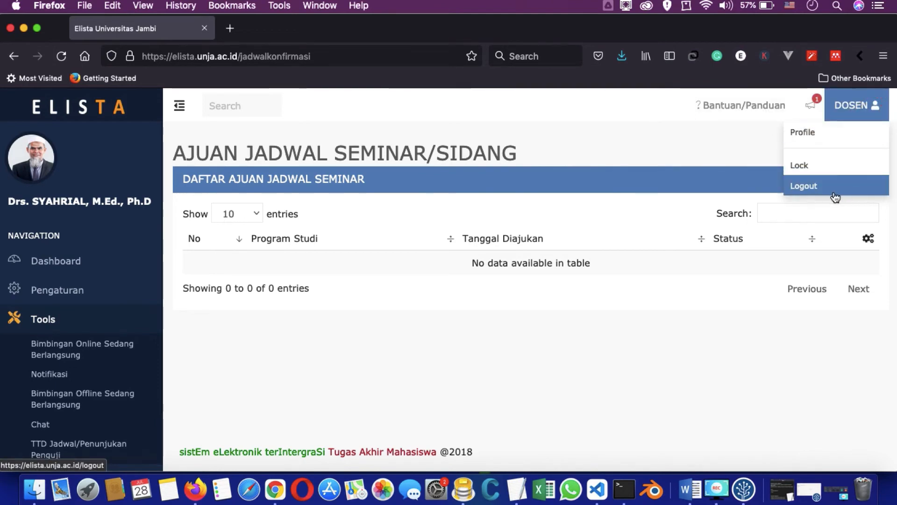
{"action": "left_click", "coordinate": [806, 187]}
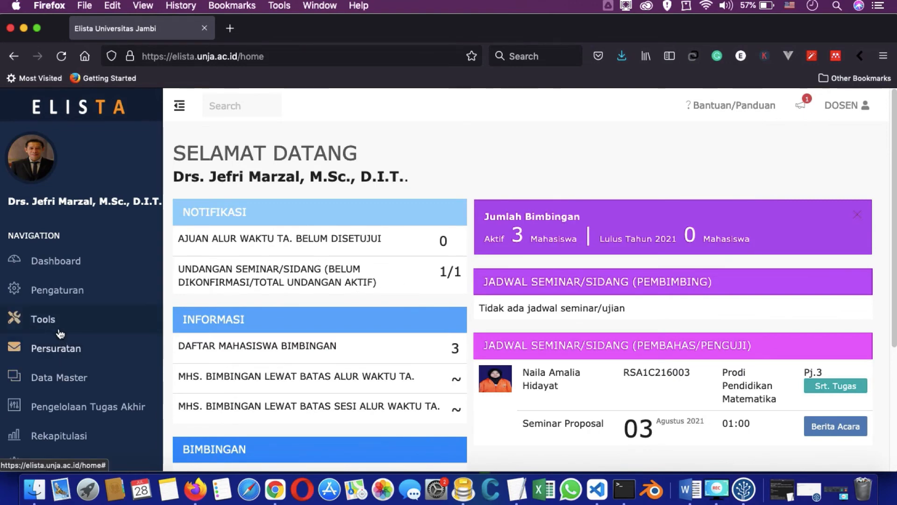
- In the scheduling lecturer's account, open the seminar schedule offers and check the status of the S1 - Pendidikan Matematika offer
{"action": "scroll", "coordinate": [66, 329], "scroll_direction": "down", "scroll_amount": 2}
{"action": "left_click", "coordinate": [132, 361]}
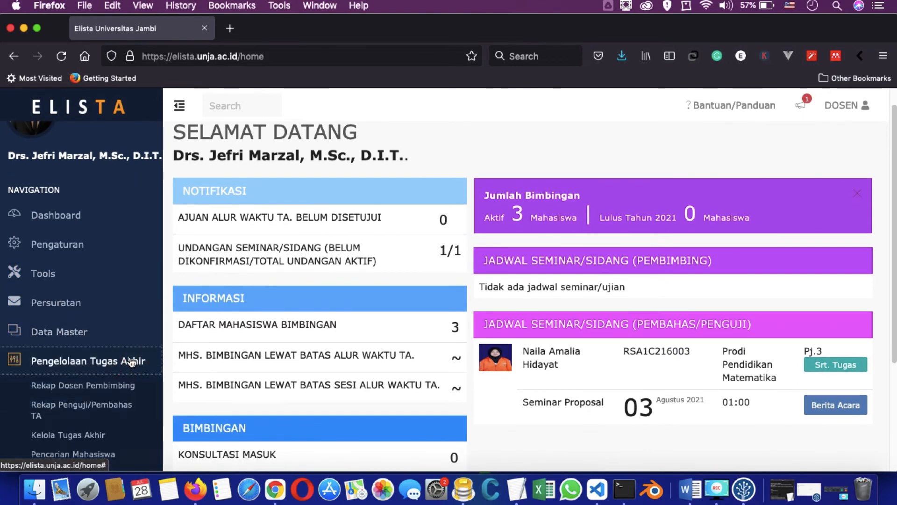
{"action": "scroll", "coordinate": [117, 322], "scroll_direction": "down", "scroll_amount": 3}
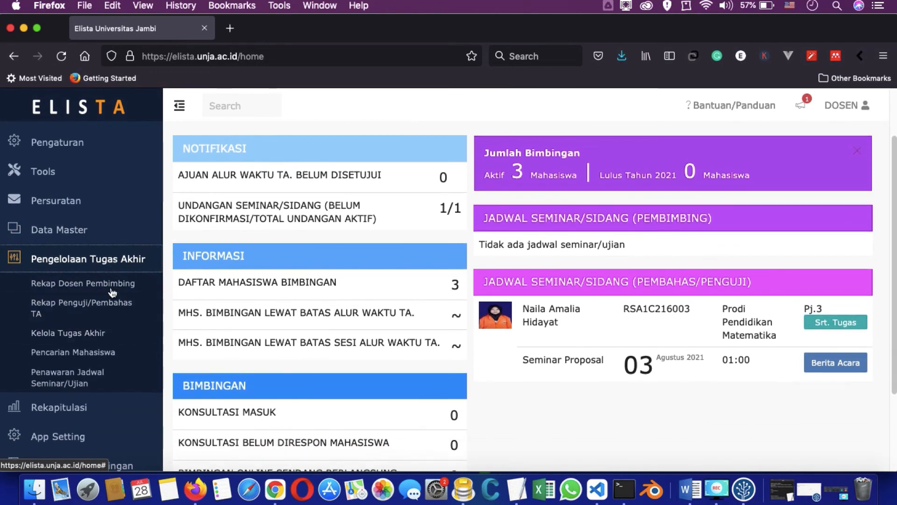
{"action": "left_click", "coordinate": [89, 377]}
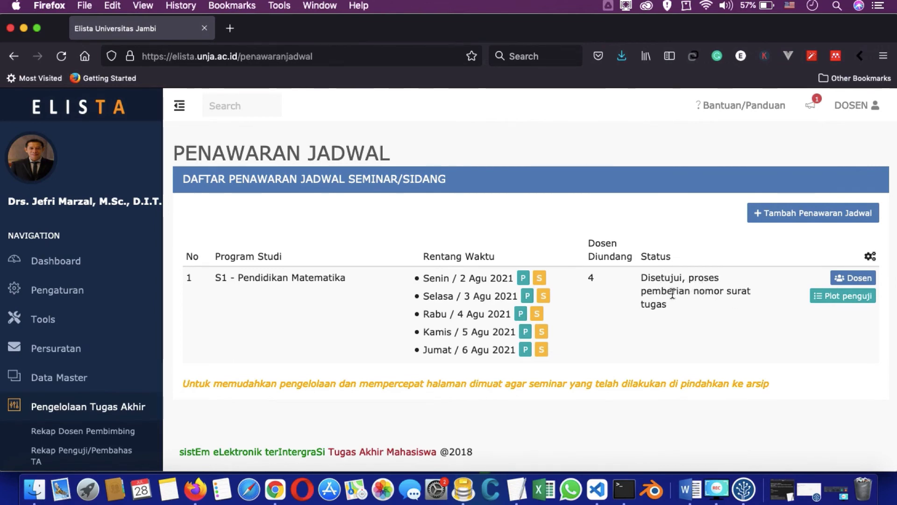
{"action": "left_click_drag", "start_coordinate": [642, 278], "coordinate": [660, 302]}
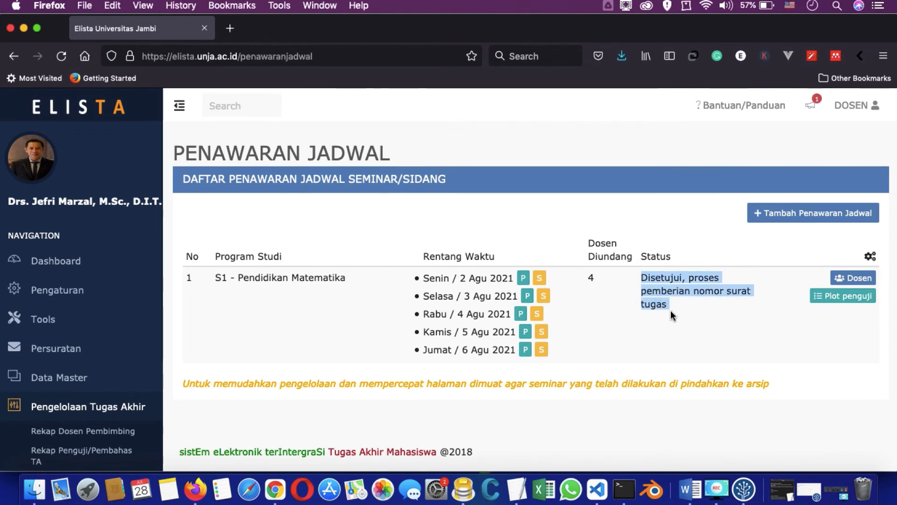
{"action": "left_click", "coordinate": [700, 312]}
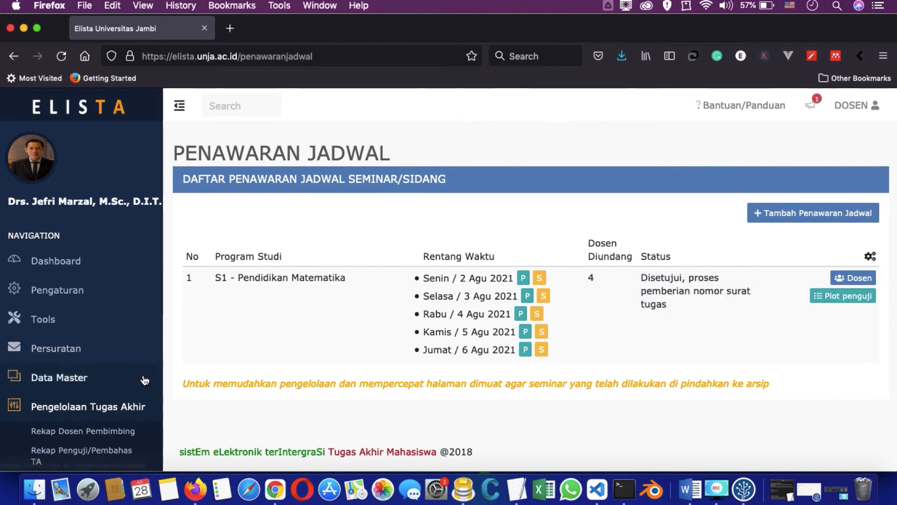
{"action": "scroll", "coordinate": [144, 376], "scroll_direction": "down", "scroll_amount": 3}
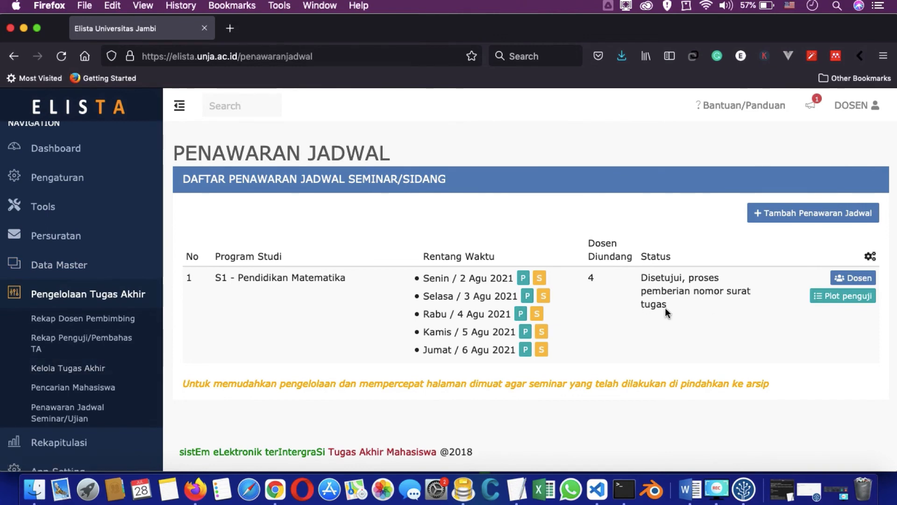
{"action": "left_click_drag", "start_coordinate": [680, 312], "coordinate": [637, 276]}
{"action": "triple_click", "coordinate": [637, 276]}
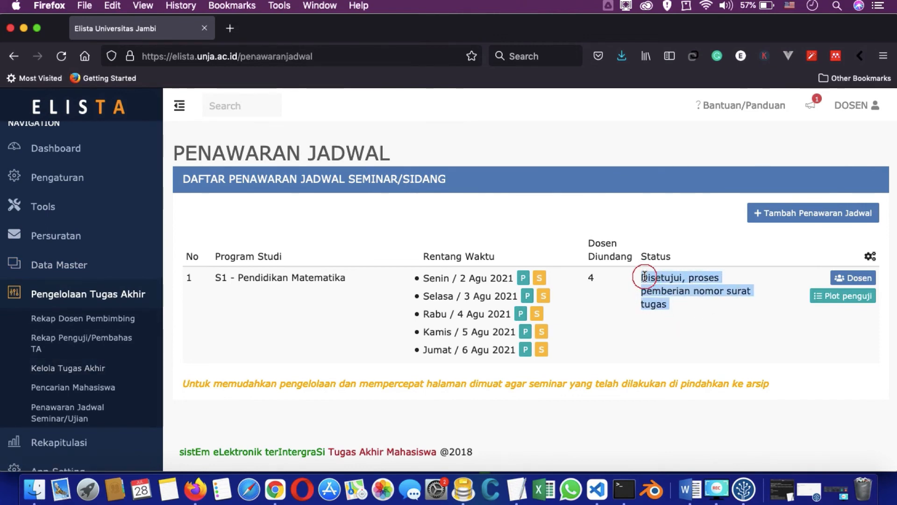
{"action": "left_click_drag", "start_coordinate": [657, 306], "coordinate": [646, 279]}
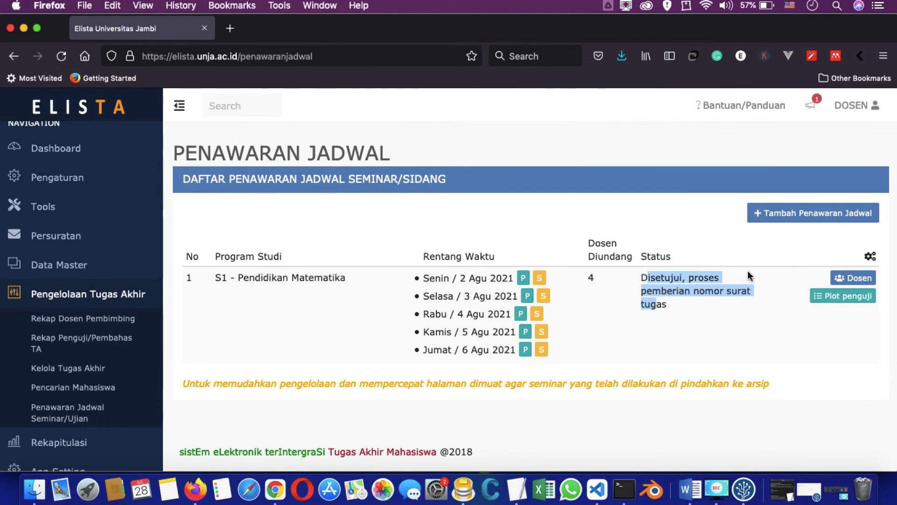
{"action": "left_click", "coordinate": [643, 296]}
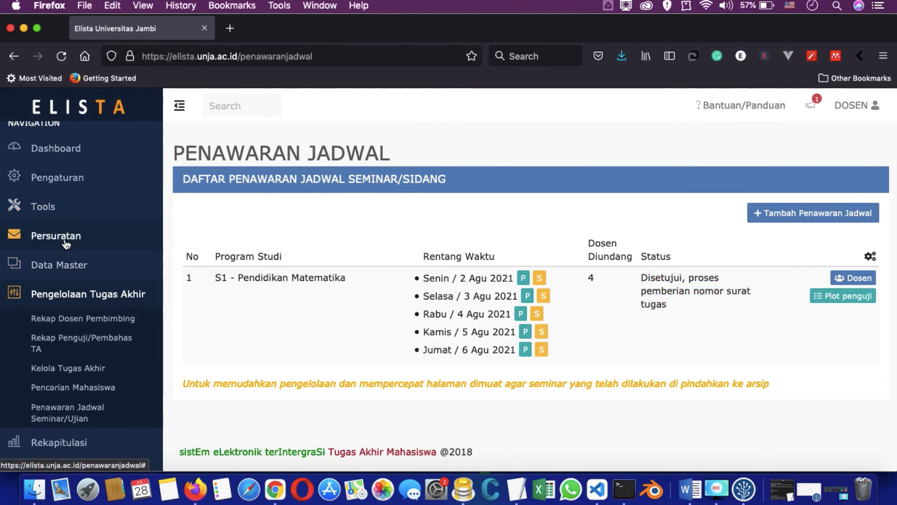
- Open letter number entry for the Pendidikan Matematika submission signed on 28 Jul 2021
{"action": "left_click", "coordinate": [42, 236]}
{"action": "left_click", "coordinate": [72, 261]}
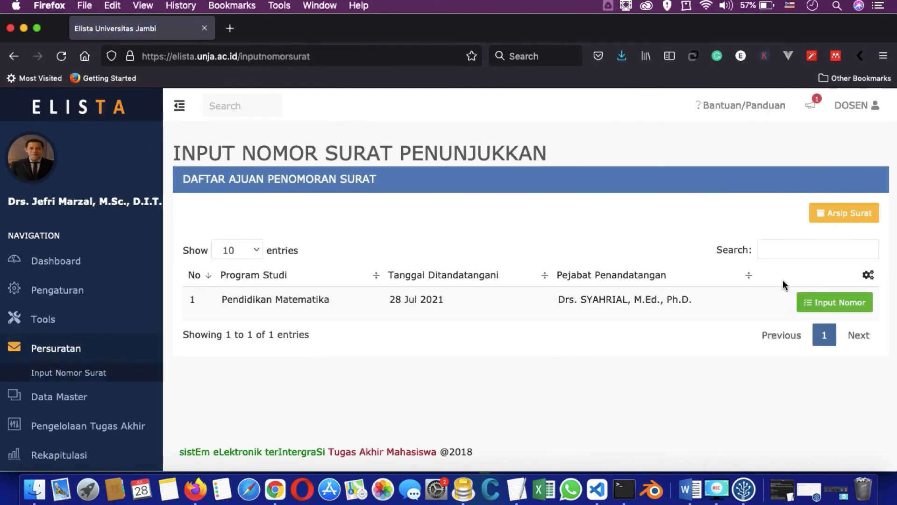
{"action": "left_click", "coordinate": [827, 303]}
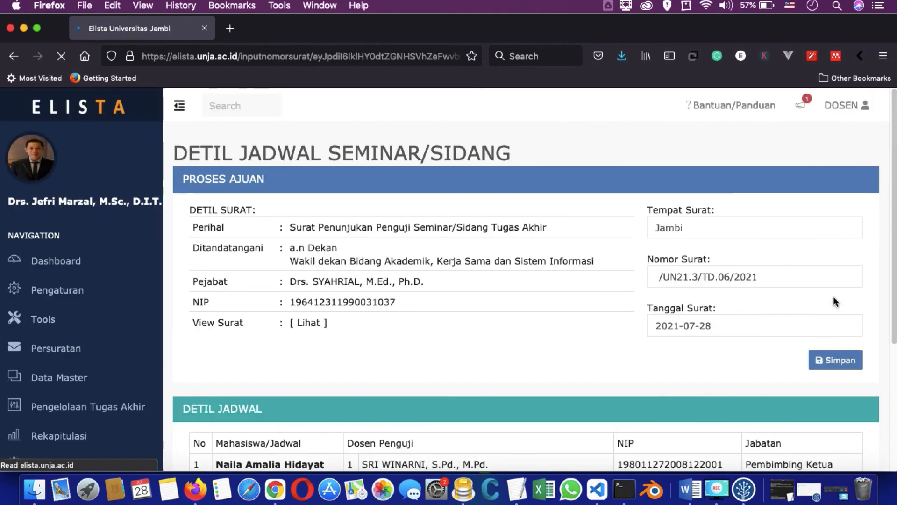
- Set the appointment letter's place to Muaro Jambi and its number to 100/UN21.3/TD.06/2021, and save the letter details
{"action": "left_click", "coordinate": [691, 221]}
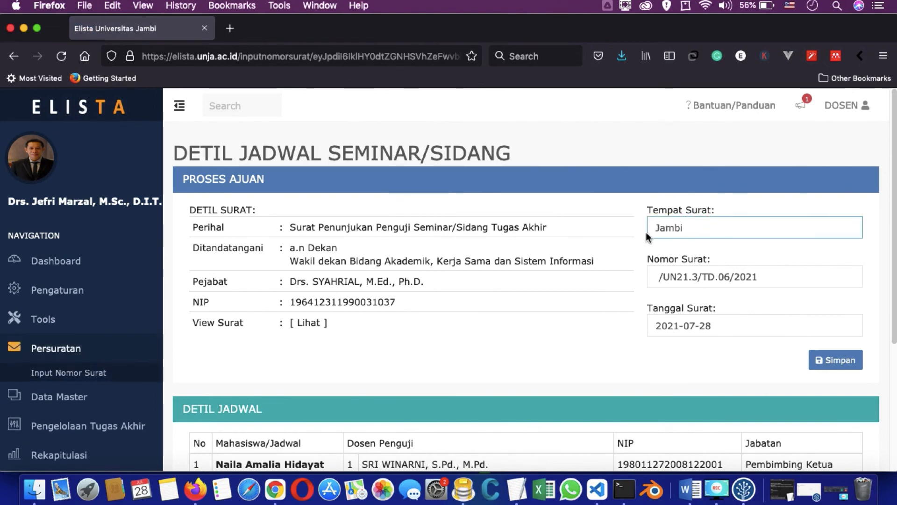
{"action": "left_click", "coordinate": [737, 225]}
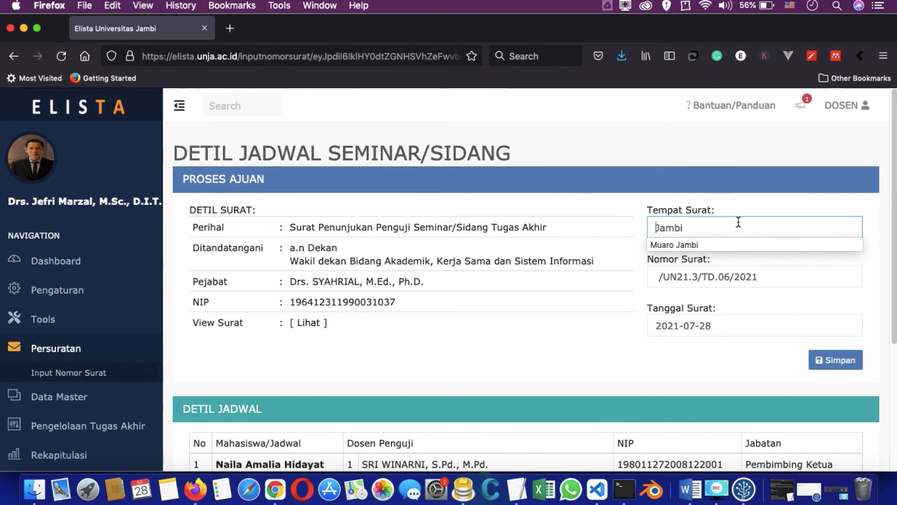
{"action": "left_click", "coordinate": [736, 247]}
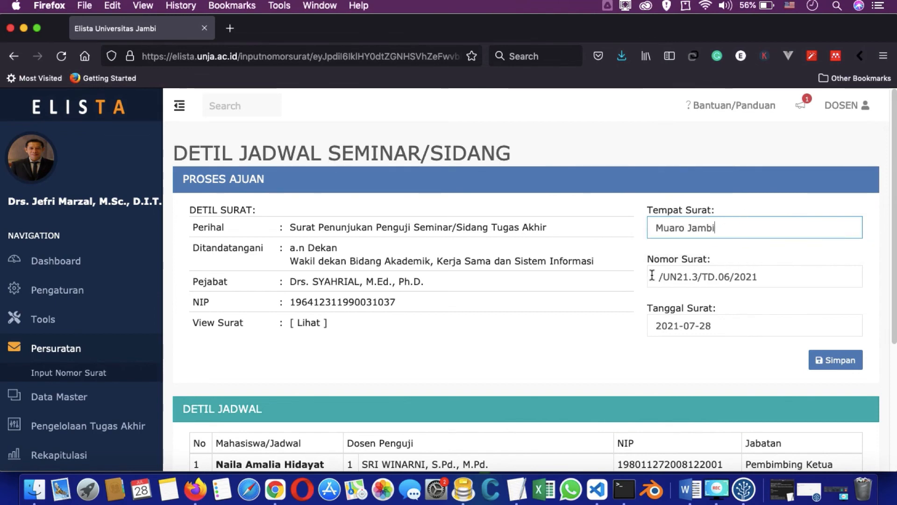
{"action": "left_click_drag", "start_coordinate": [658, 276], "coordinate": [651, 275]}
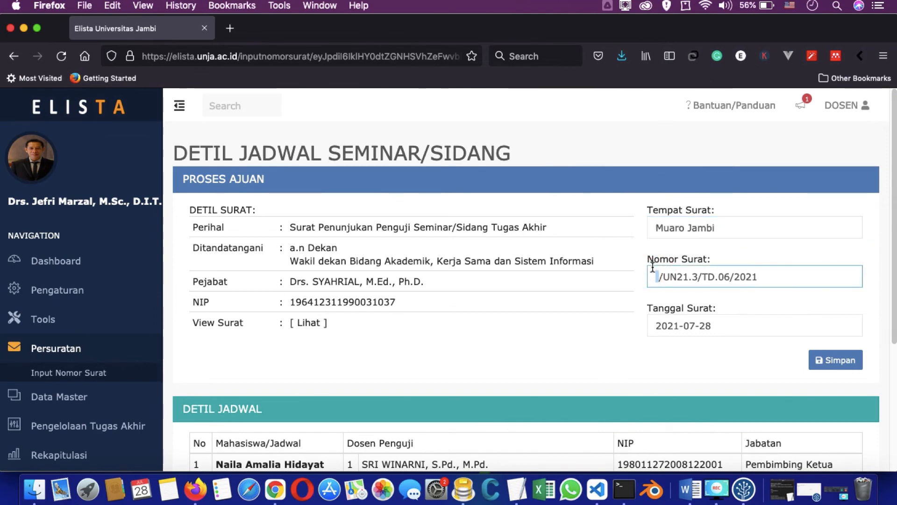
{"action": "type", "text": "100"}
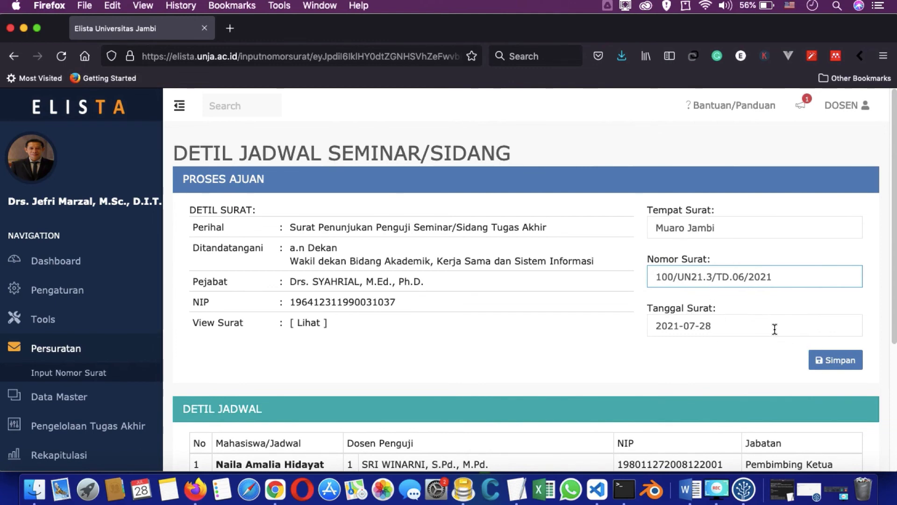
{"action": "scroll", "coordinate": [840, 355], "scroll_direction": "down", "scroll_amount": 1}
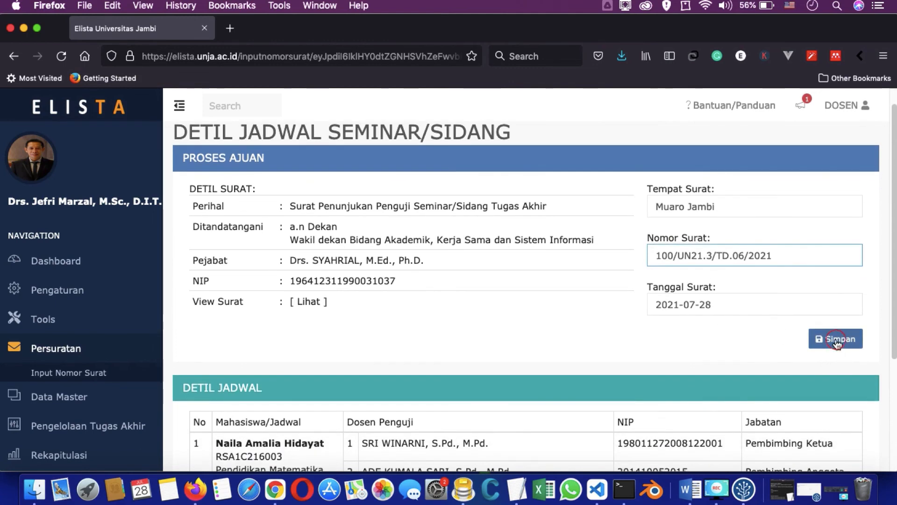
{"action": "left_click", "coordinate": [837, 340]}
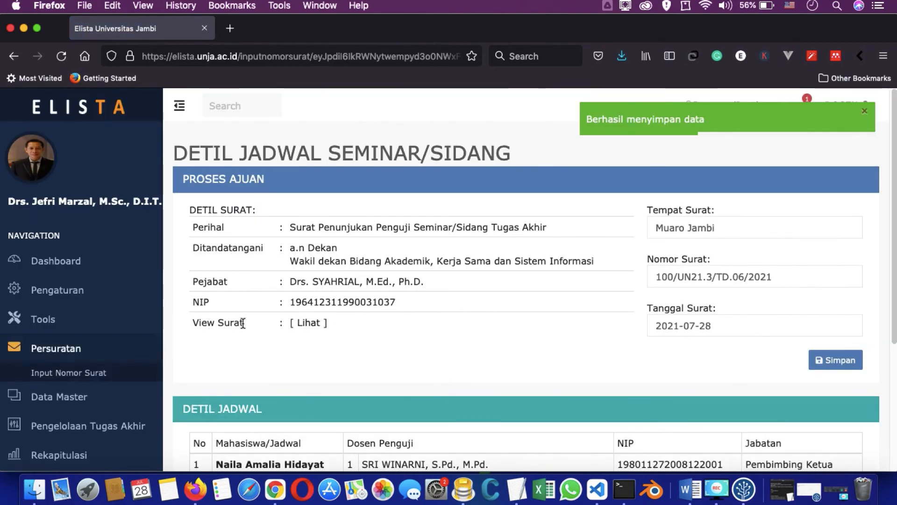
- View the issued assignment letter, check its number, examiner table and QR signature, and close it
{"action": "left_click", "coordinate": [307, 325]}
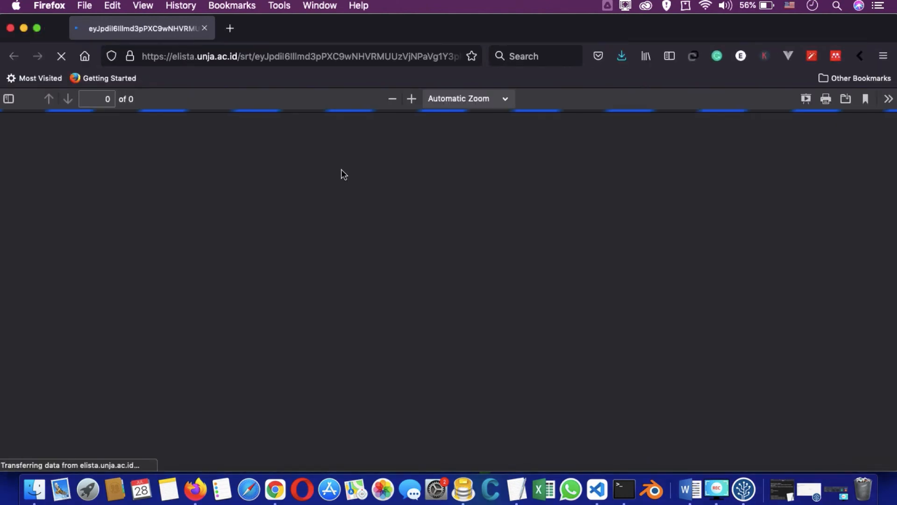
{"action": "scroll", "coordinate": [464, 224], "scroll_direction": "down", "scroll_amount": 5}
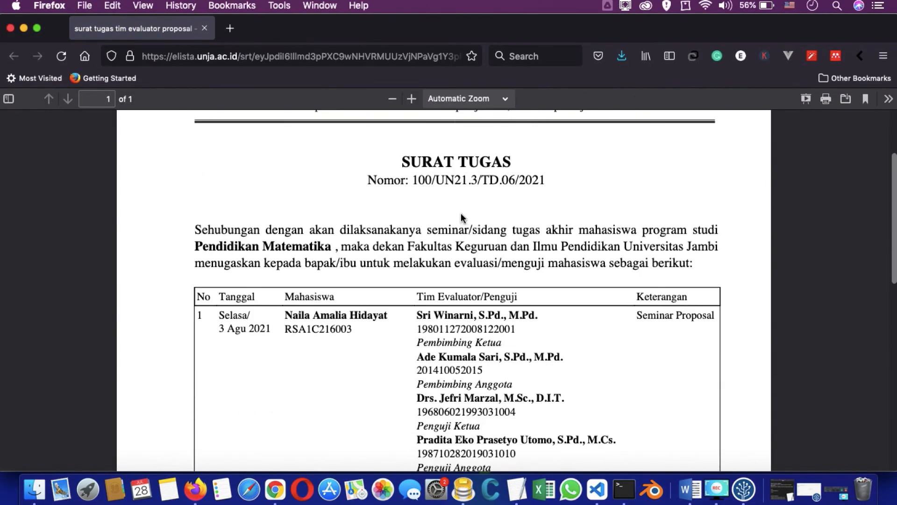
{"action": "scroll", "coordinate": [479, 164], "scroll_direction": "down", "scroll_amount": 2}
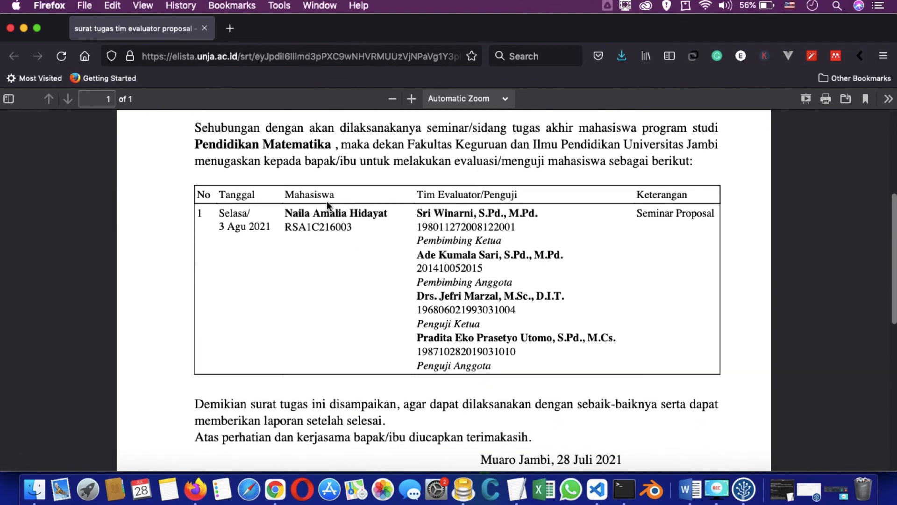
{"action": "scroll", "coordinate": [327, 201], "scroll_direction": "down", "scroll_amount": 12}
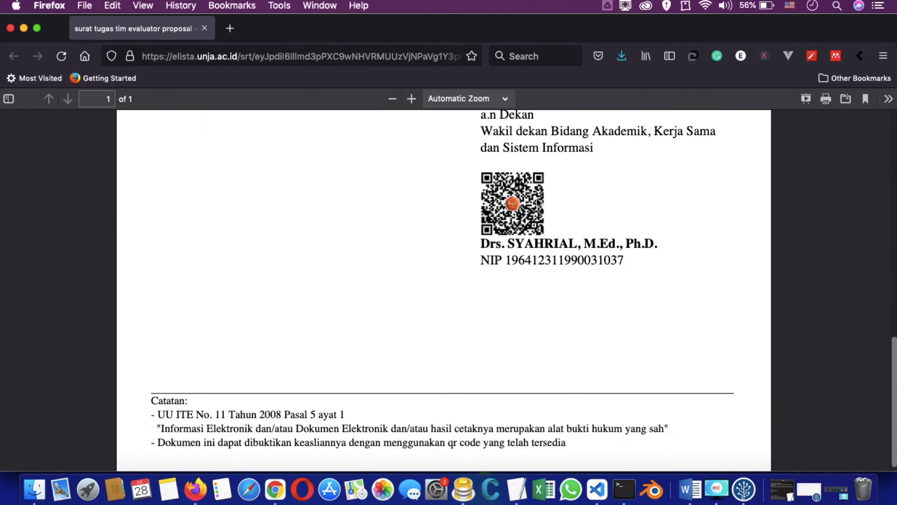
{"action": "scroll", "coordinate": [538, 202], "scroll_direction": "up", "scroll_amount": 7}
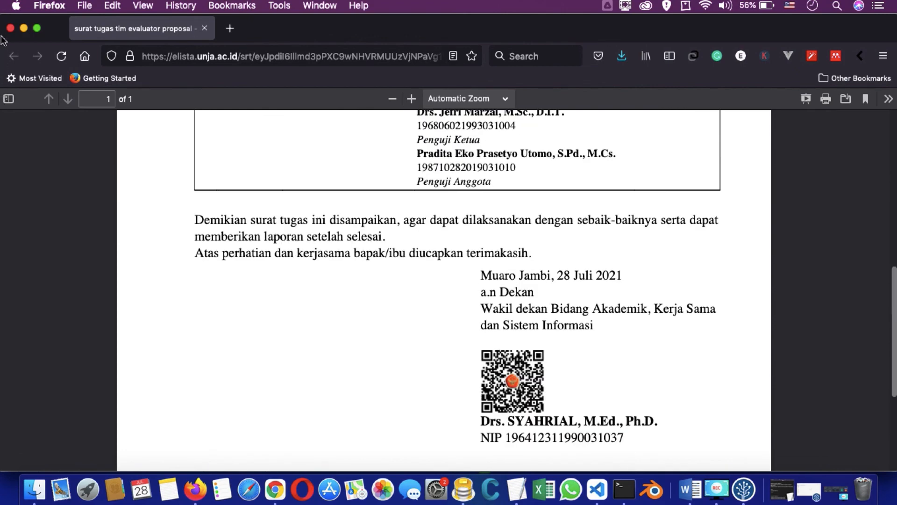
{"action": "key", "text": "super+w"}
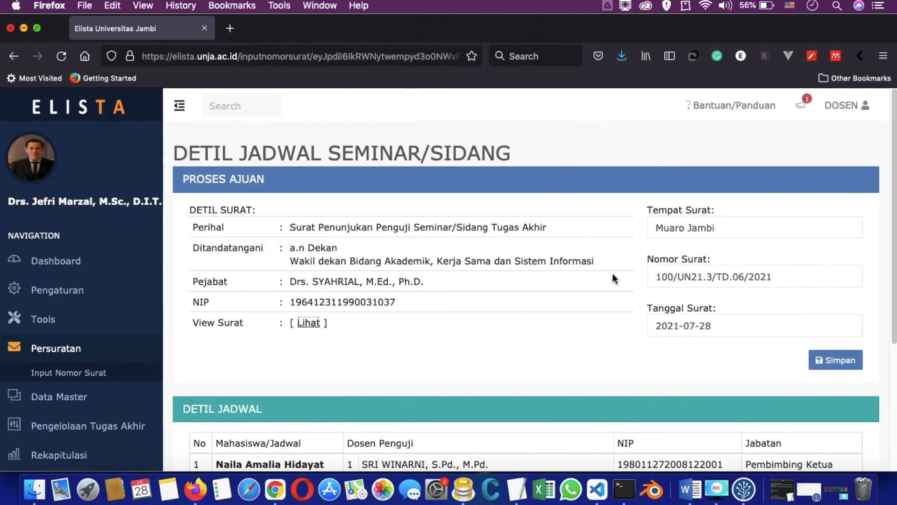
- Open the seminar schedule offers in thesis management and check the status and letter number of the S1 - Pendidikan Matematika offer
{"action": "left_click", "coordinate": [676, 360]}
{"action": "scroll", "coordinate": [141, 379], "scroll_direction": "down", "scroll_amount": 1}
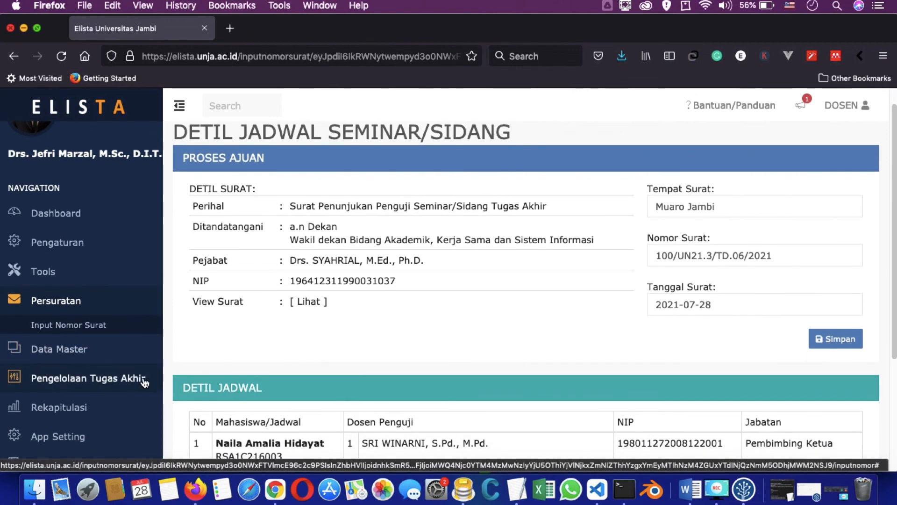
{"action": "left_click", "coordinate": [123, 385]}
{"action": "scroll", "coordinate": [88, 356], "scroll_direction": "down", "scroll_amount": 2}
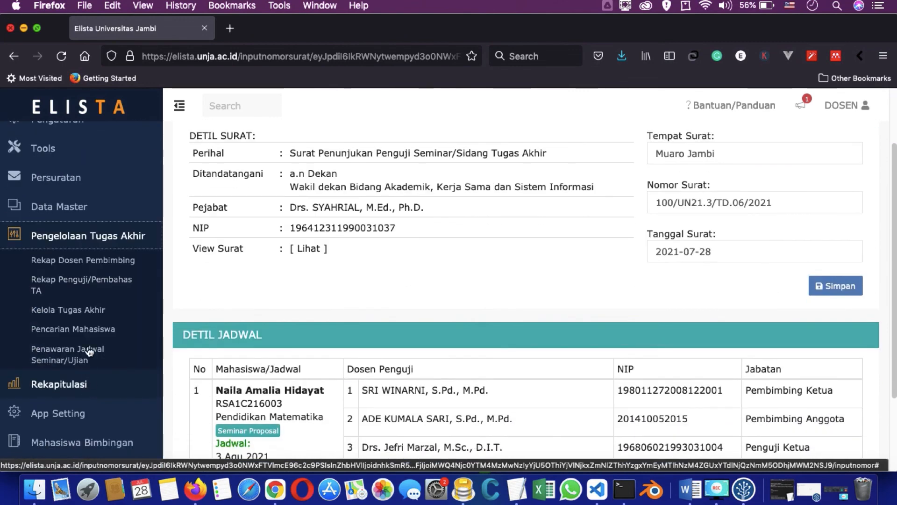
{"action": "key", "text": "super+bracketleft"}
{"action": "scroll", "coordinate": [68, 311], "scroll_direction": "down", "scroll_amount": 1}
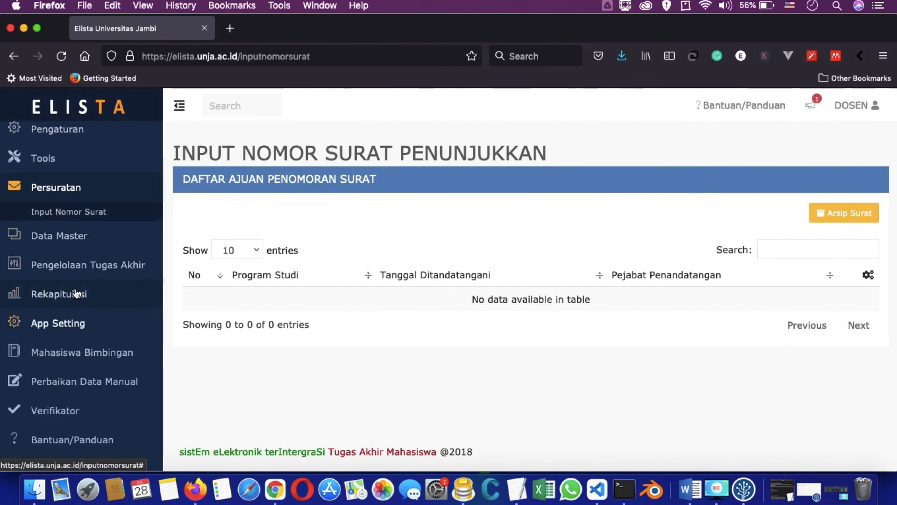
{"action": "left_click", "coordinate": [79, 265]}
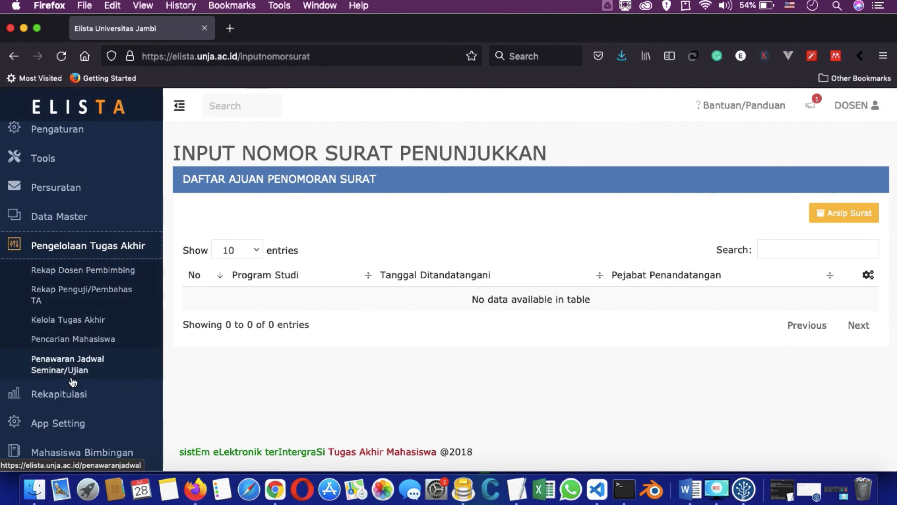
{"action": "left_click", "coordinate": [73, 372]}
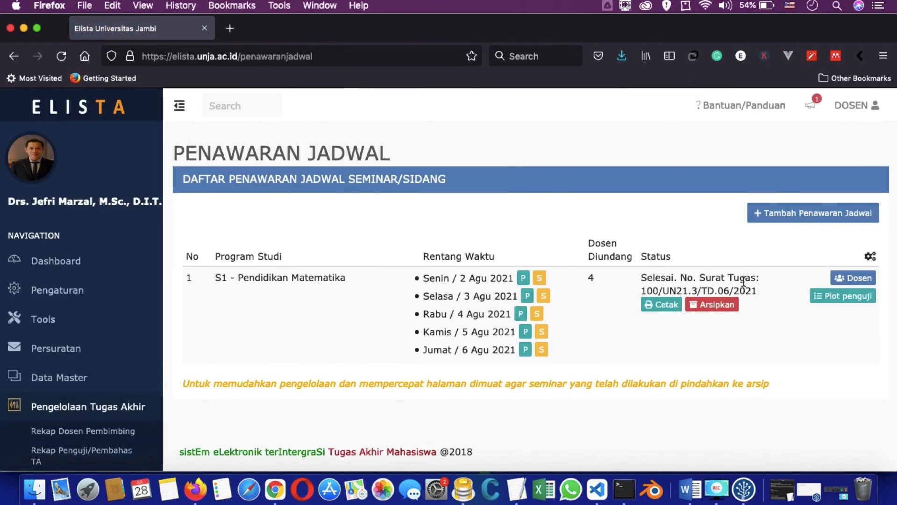
{"action": "left_click_drag", "start_coordinate": [634, 286], "coordinate": [664, 308]}
- Open the print version of the S1 - Pendidikan Matematika assignment letter, review its number, signatory and QR code, and close it
{"action": "left_click", "coordinate": [664, 309]}
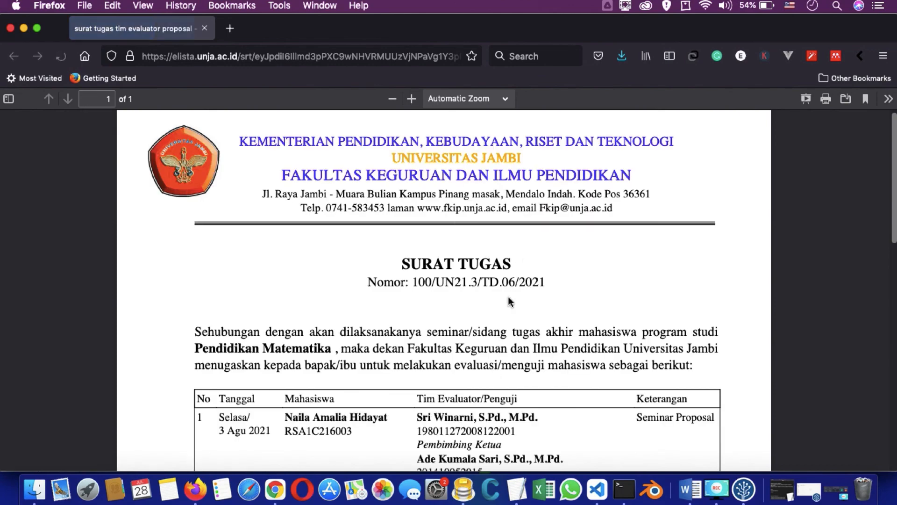
{"action": "scroll", "coordinate": [507, 252], "scroll_direction": "down", "scroll_amount": 5}
{"action": "scroll", "coordinate": [509, 297], "scroll_direction": "down", "scroll_amount": 5}
{"action": "left_click_drag", "start_coordinate": [591, 235], "coordinate": [658, 265]}
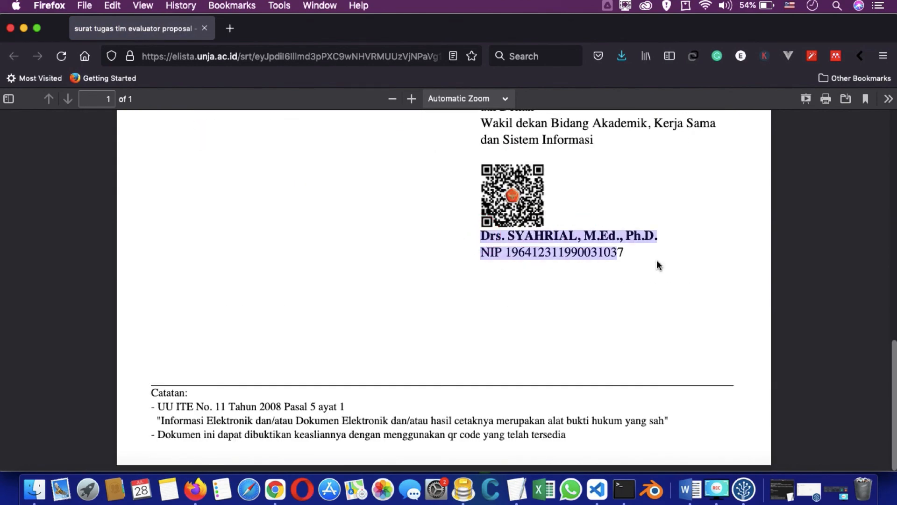
{"action": "left_click", "coordinate": [671, 207]}
{"action": "scroll", "coordinate": [586, 164], "scroll_direction": "up", "scroll_amount": 5}
{"action": "key", "text": "super+w"}
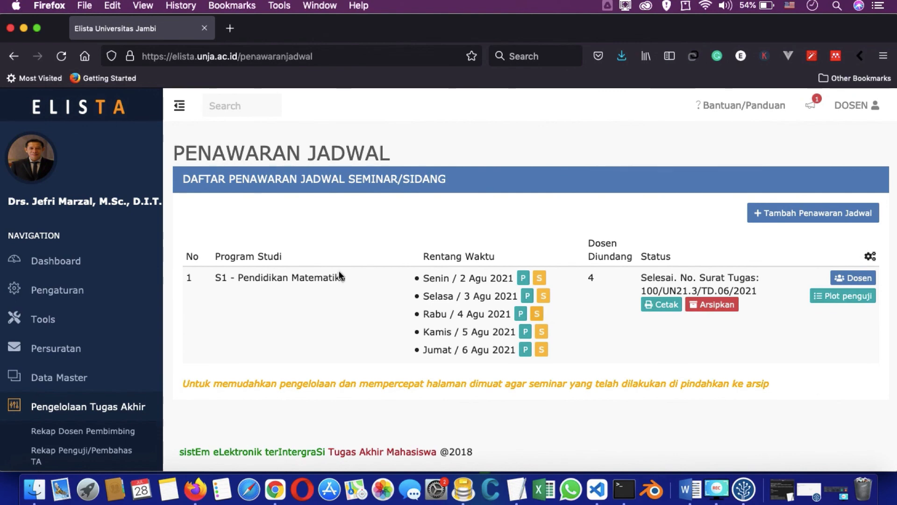
- From the dashboard's examiner seminar schedule, open the student's Seminar Proposal assignment letter and review its examiner table
{"action": "left_click", "coordinate": [47, 265]}
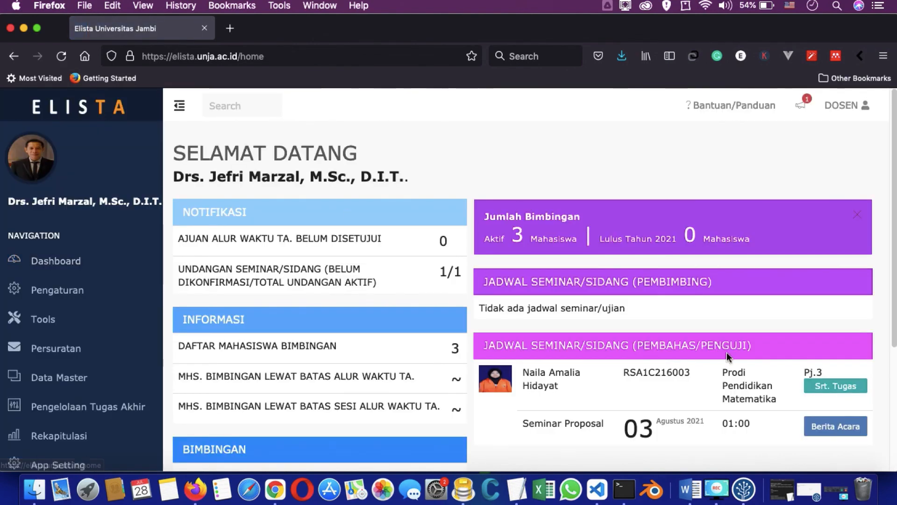
{"action": "scroll", "coordinate": [654, 323], "scroll_direction": "down", "scroll_amount": 2}
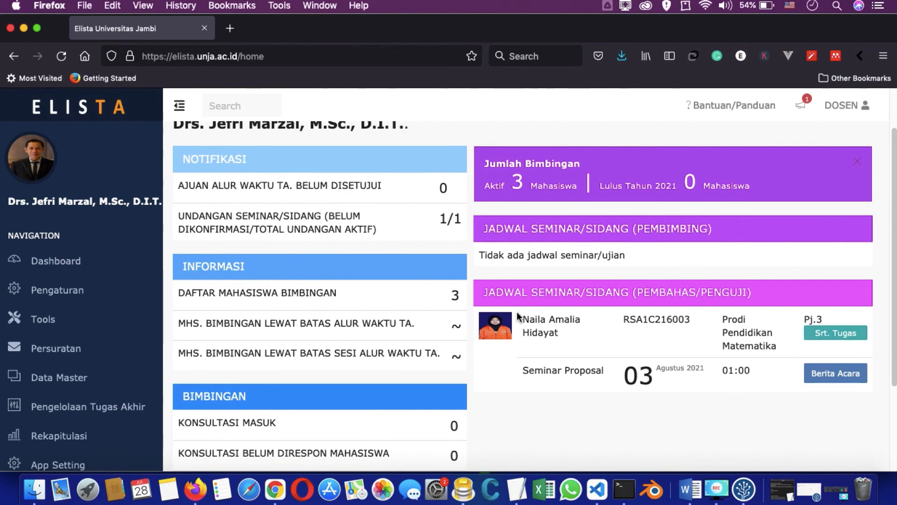
{"action": "left_click_drag", "start_coordinate": [526, 317], "coordinate": [641, 330]}
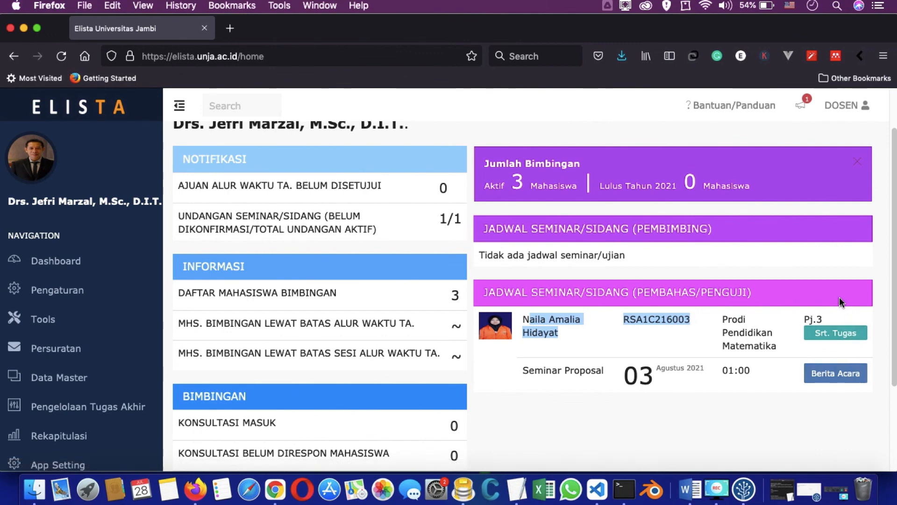
{"action": "scroll", "coordinate": [839, 297], "scroll_direction": "down", "scroll_amount": 2}
{"action": "left_click", "coordinate": [838, 280]}
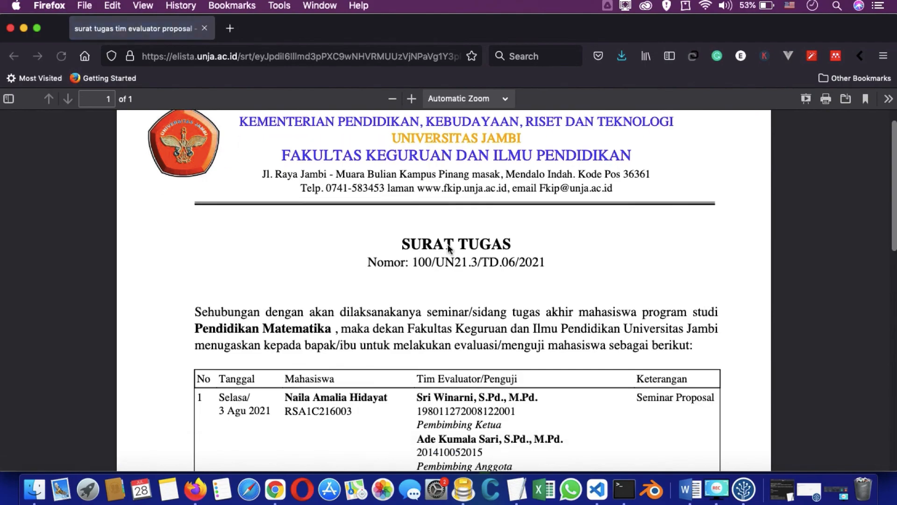
{"action": "scroll", "coordinate": [448, 248], "scroll_direction": "down", "scroll_amount": 10}
{"action": "scroll", "coordinate": [449, 245], "scroll_direction": "up", "scroll_amount": 6}
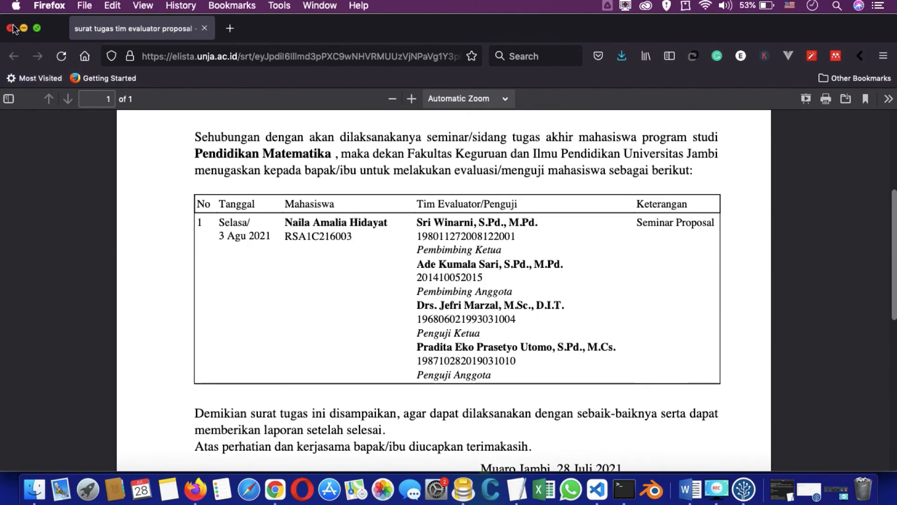